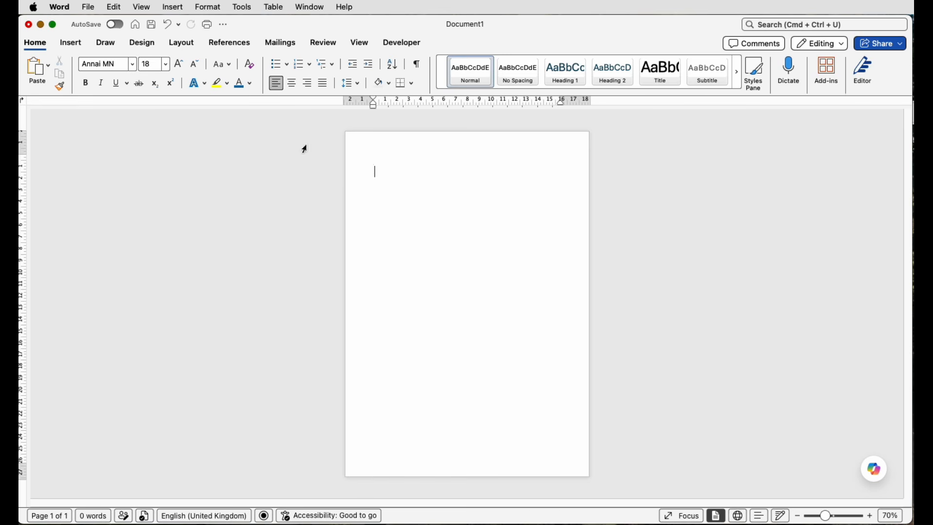
- Insert a table with 1 column and 10 rows at the start of the blank document
{"action": "left_click", "coordinate": [72, 43]}
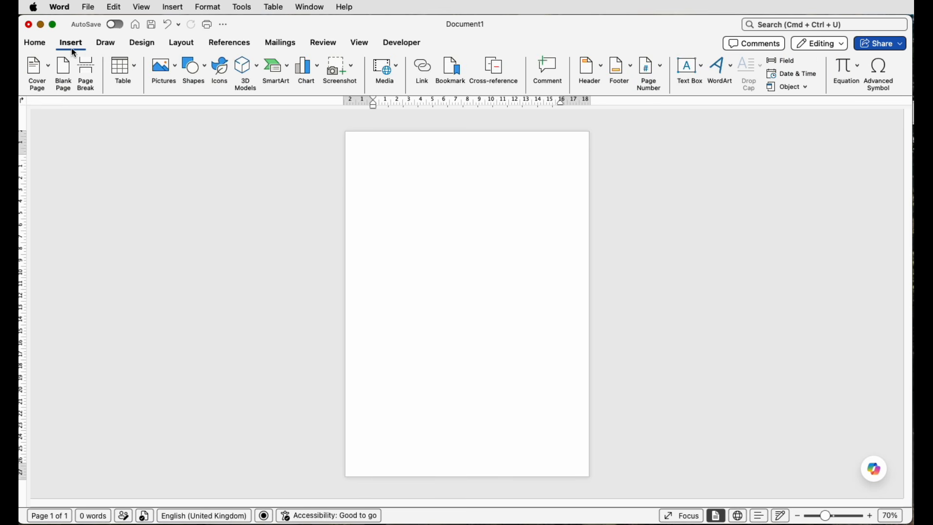
{"action": "left_click", "coordinate": [135, 77]}
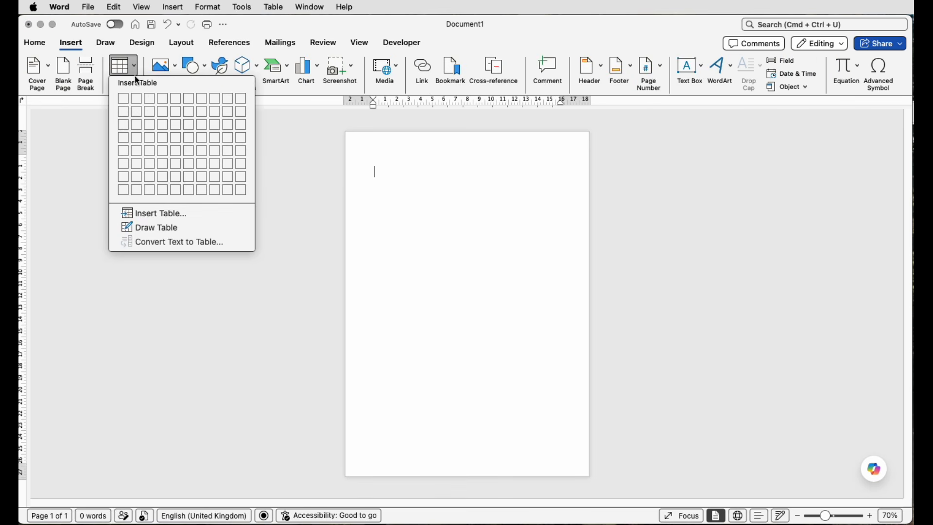
{"action": "left_click", "coordinate": [162, 211]}
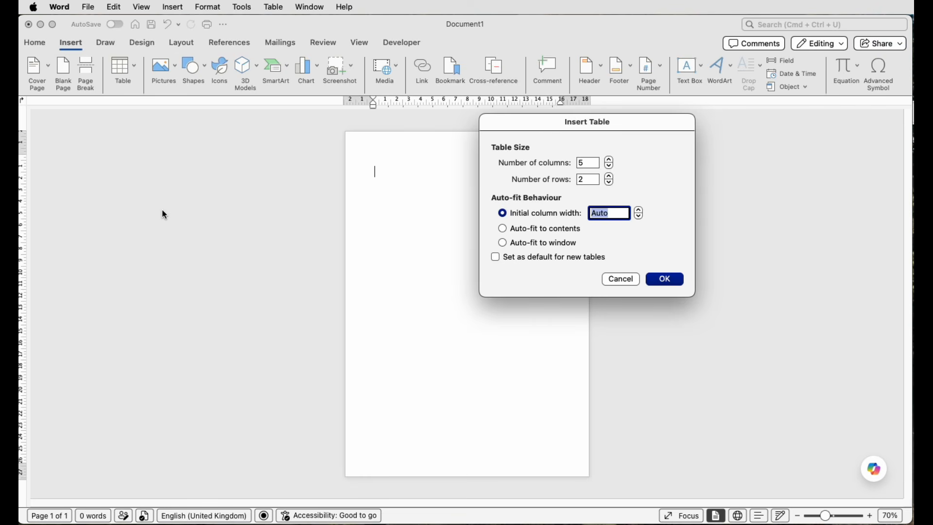
{"action": "left_click", "coordinate": [588, 163]}
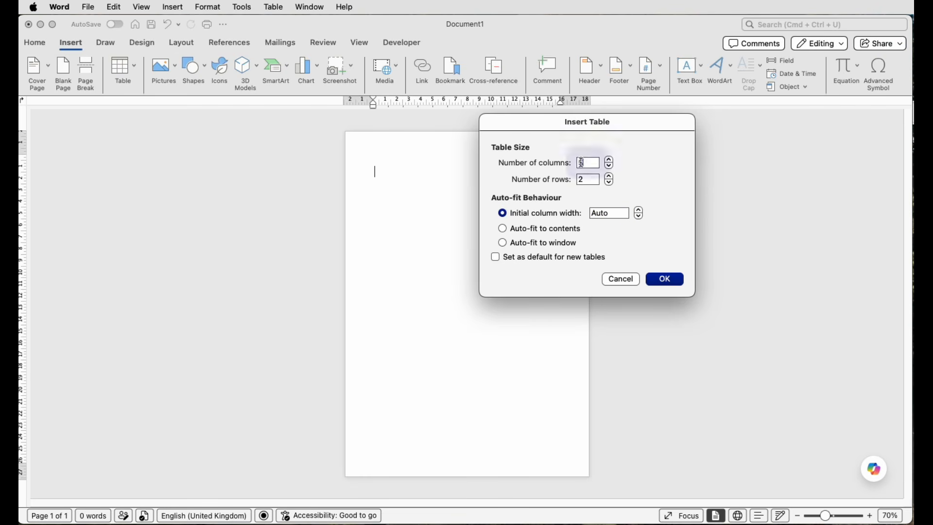
{"action": "type", "text": "1"}
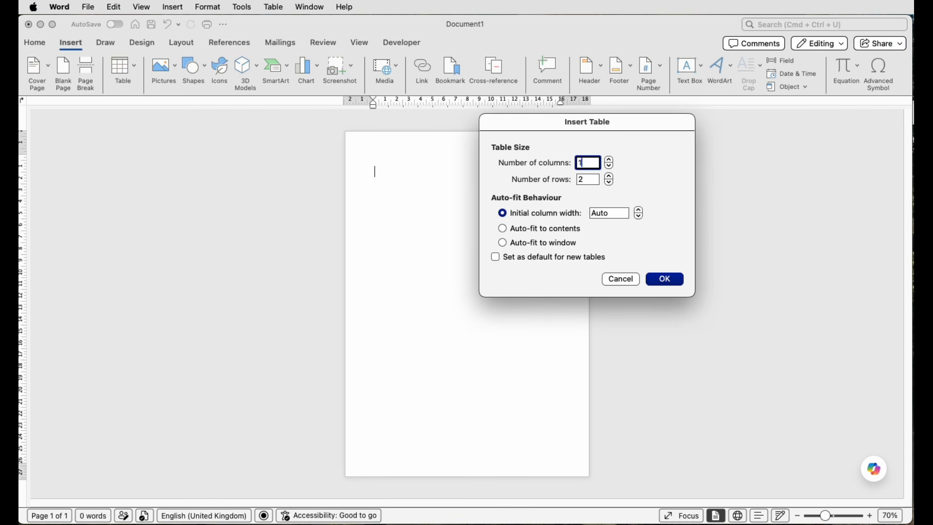
{"action": "left_click", "coordinate": [577, 180]}
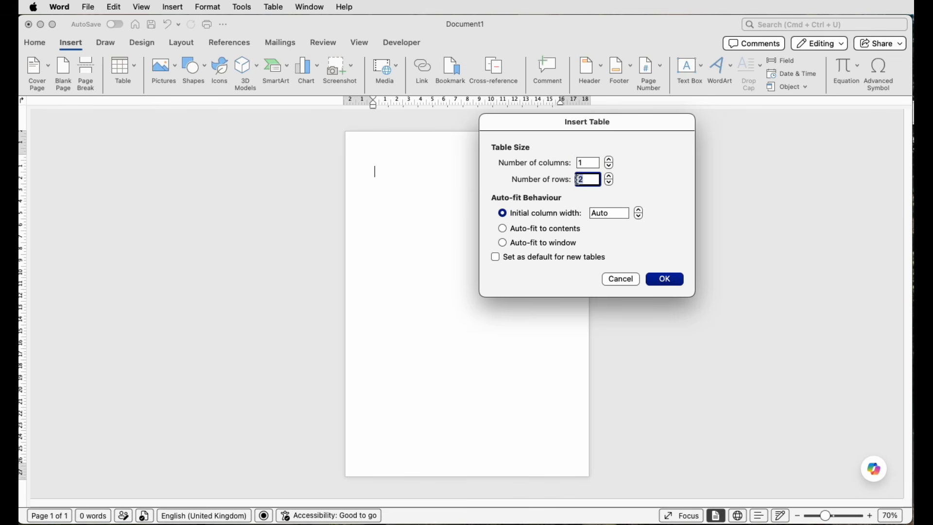
{"action": "type", "text": "10"}
{"action": "left_click", "coordinate": [669, 285]}
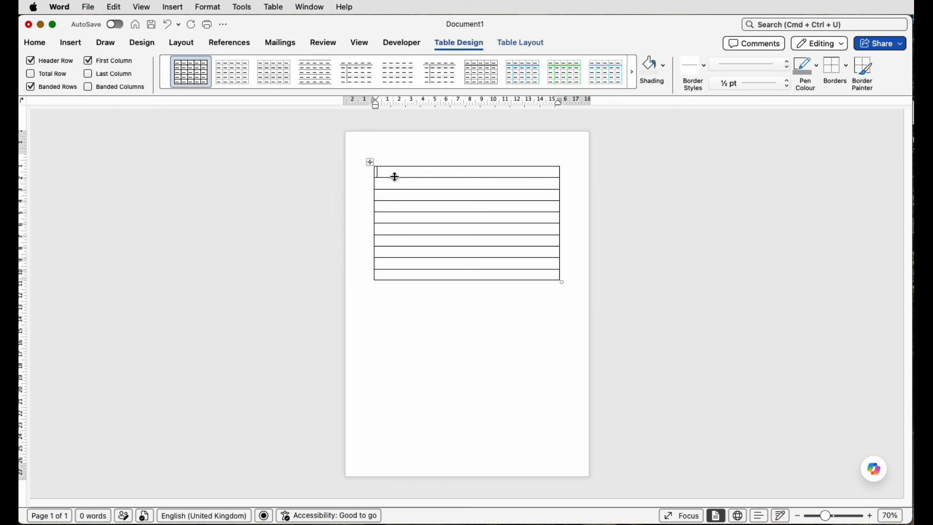
- Raise the row height of the whole table to 1.4 cm and increase the first row slightly further
{"action": "left_click", "coordinate": [370, 162]}
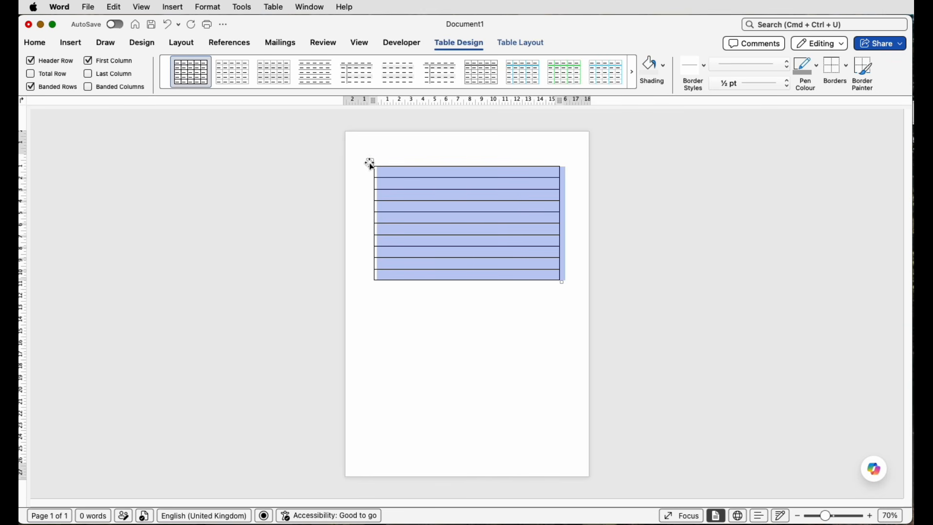
{"action": "left_click", "coordinate": [513, 42]}
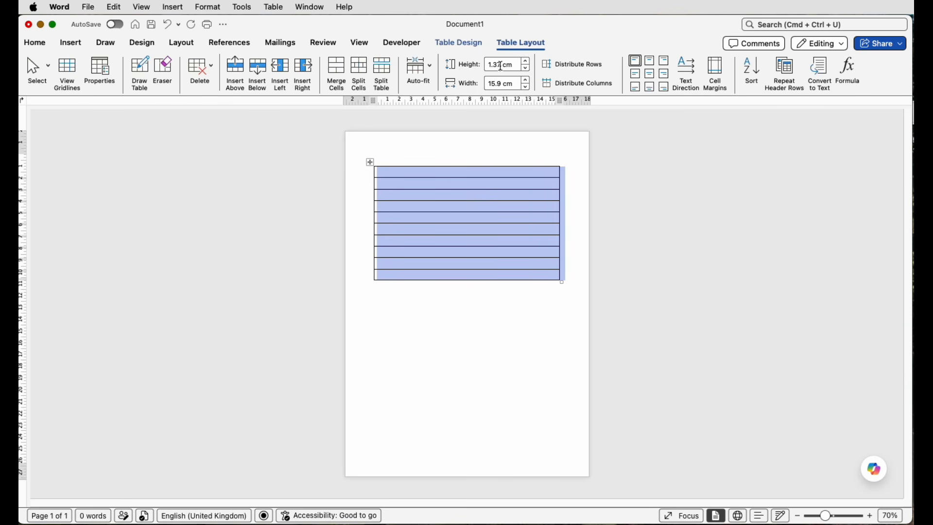
{"action": "left_click", "coordinate": [528, 63]}
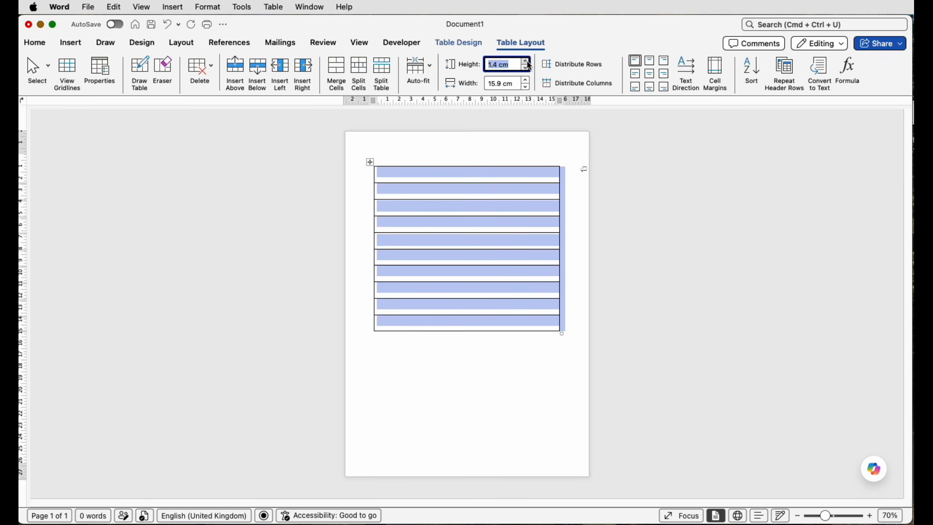
{"action": "left_click", "coordinate": [487, 177]}
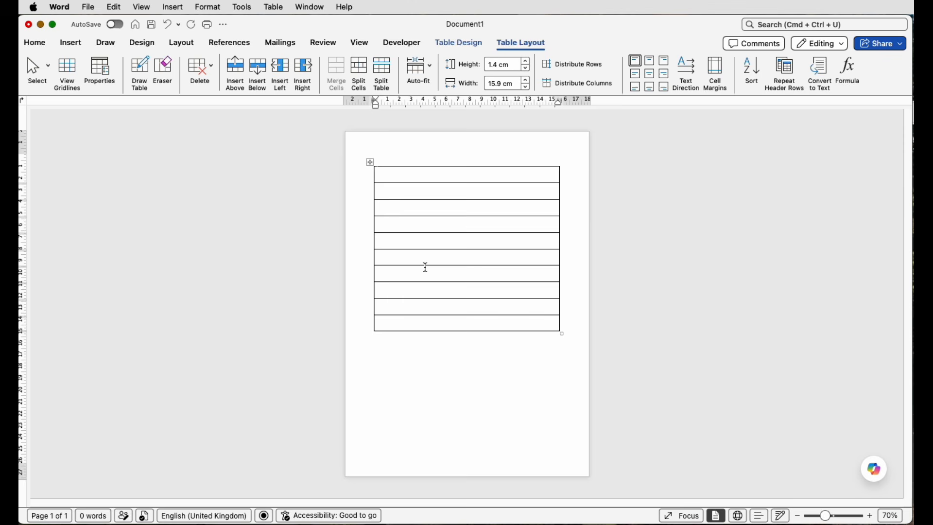
{"action": "left_click", "coordinate": [529, 62]}
- Try a row height of 2 cm on the whole table, settling on 1.5 cm
{"action": "left_click", "coordinate": [399, 163]}
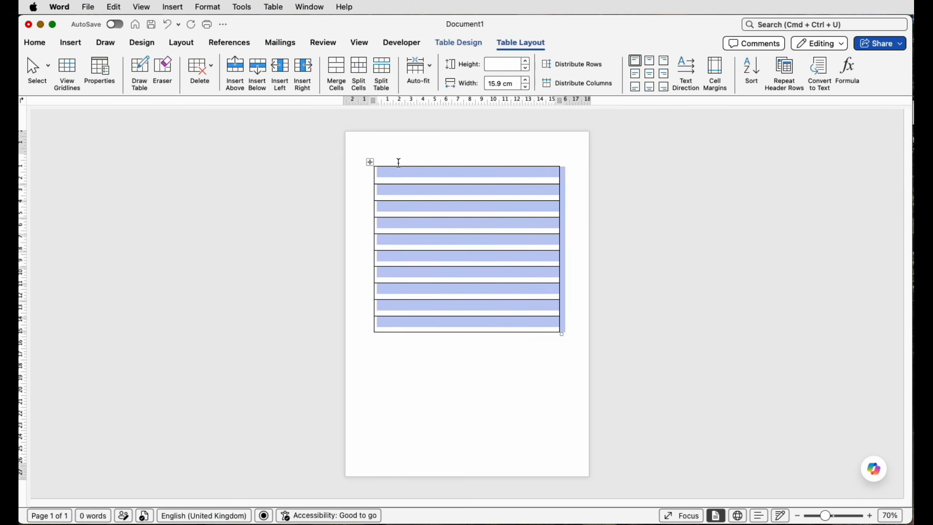
{"action": "left_click", "coordinate": [507, 64]}
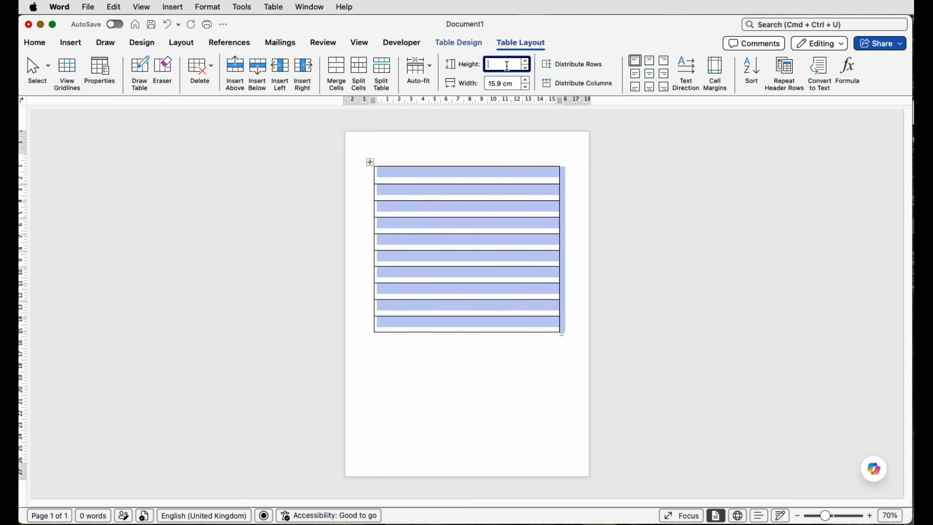
{"action": "type", "text": "2"}
{"action": "key", "text": "Return"}
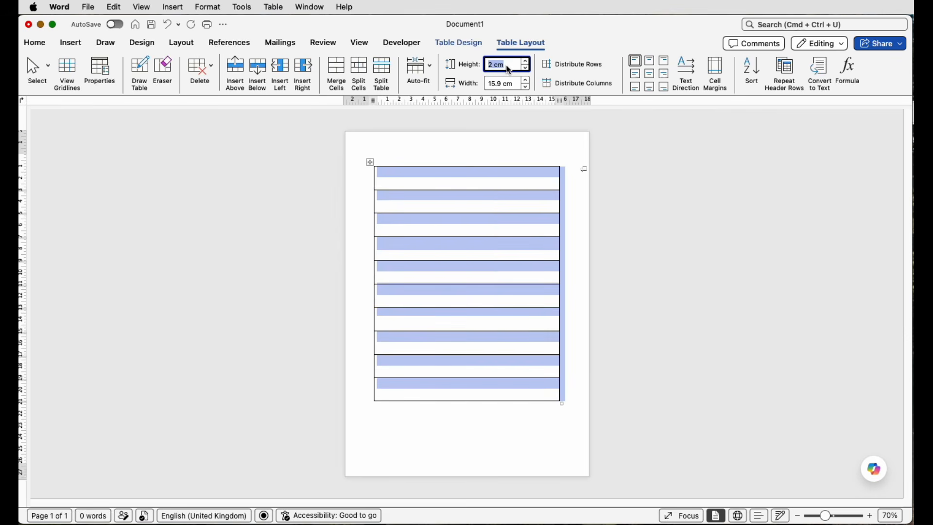
{"action": "type", "text": "1.5"}
{"action": "left_click", "coordinate": [446, 387]}
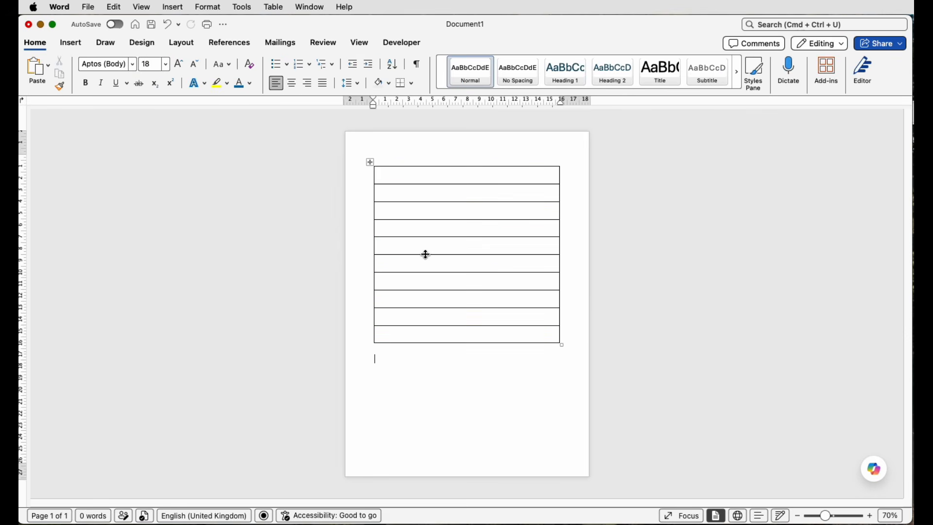
- Add six rows below the last row of the table to fill the page
{"action": "left_click", "coordinate": [401, 336]}
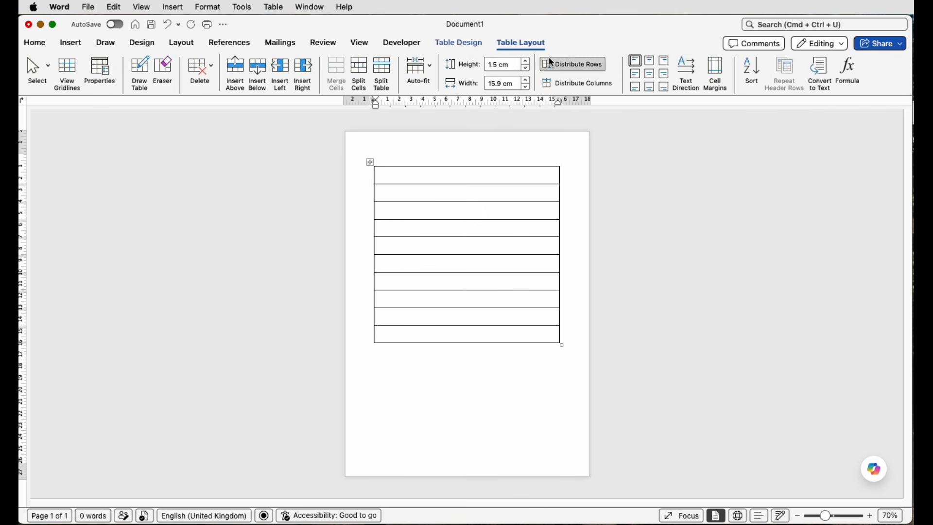
{"action": "left_click", "coordinate": [259, 76]}
{"action": "left_click", "coordinate": [259, 77]}
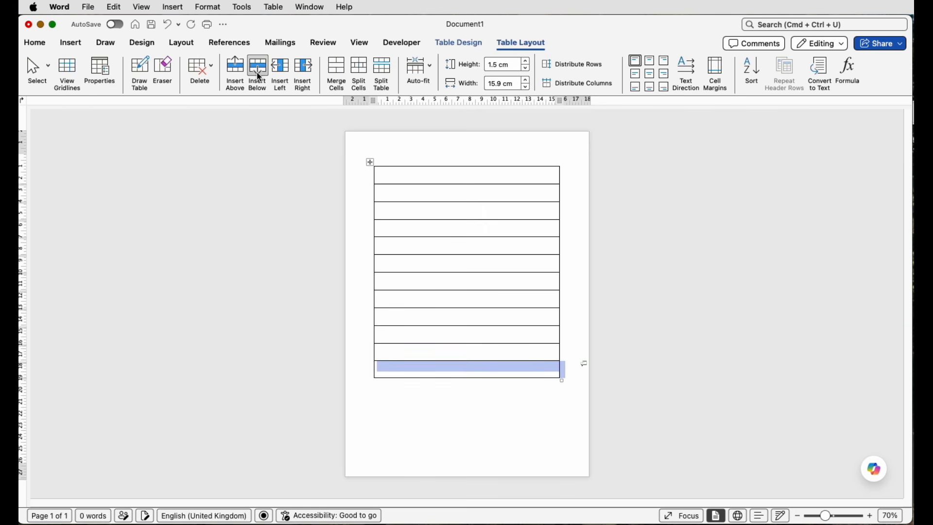
{"action": "left_click", "coordinate": [259, 77]}
{"action": "left_click", "coordinate": [259, 77]}
{"action": "left_click", "coordinate": [259, 77]}
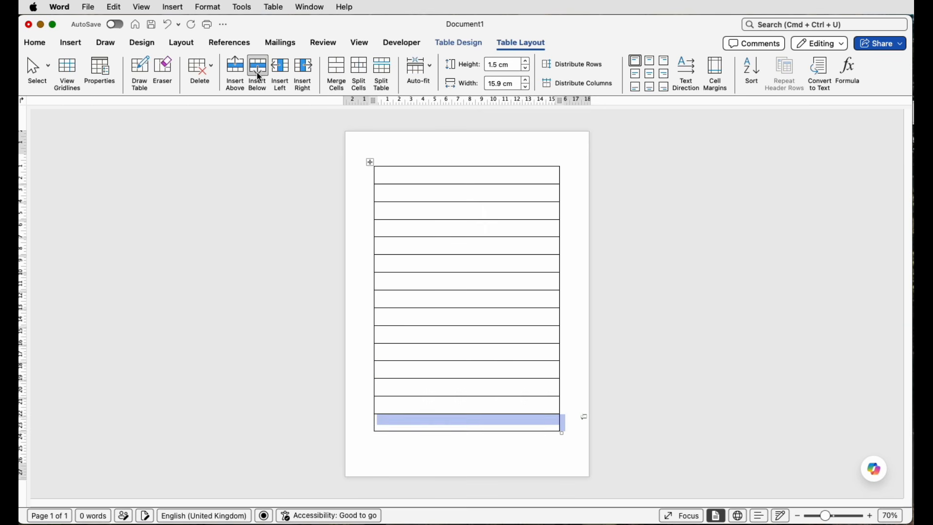
{"action": "left_click", "coordinate": [259, 77]}
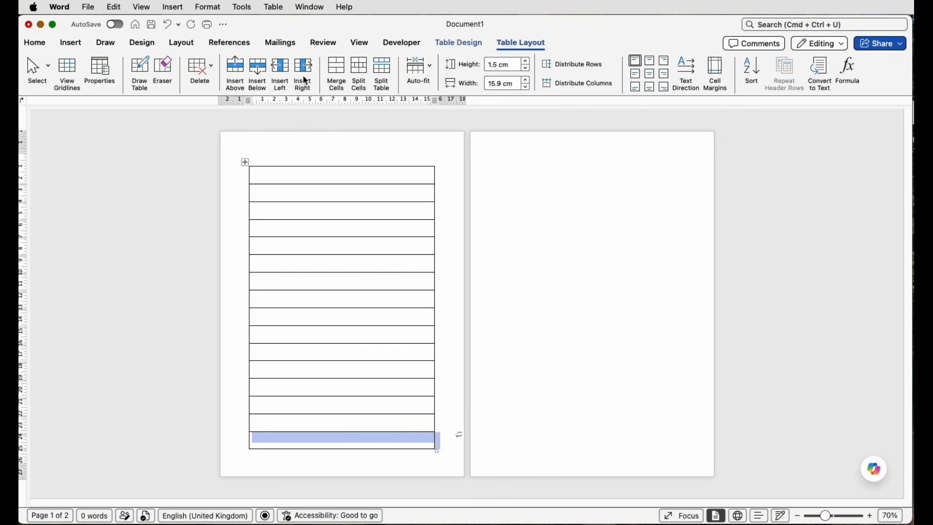
- Reduce the page's top and bottom margins slightly to give the table more vertical room
{"action": "left_click", "coordinate": [361, 45]}
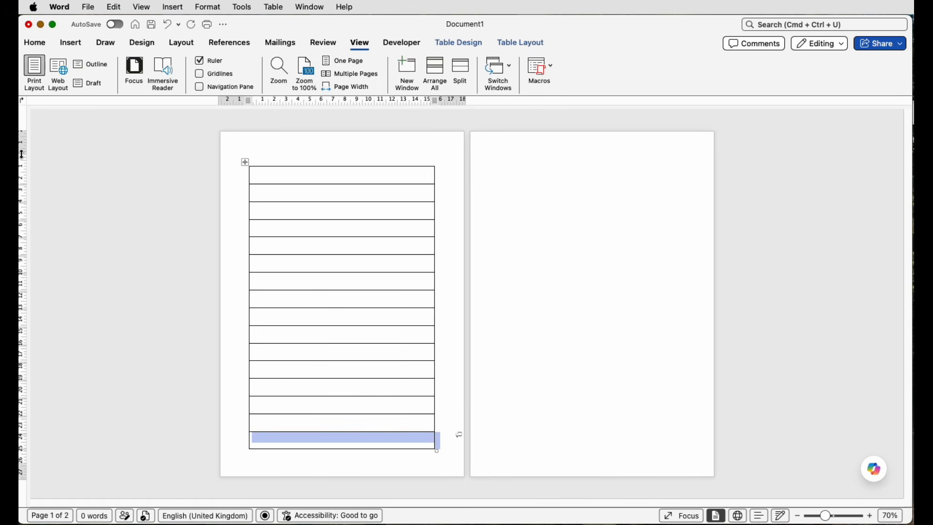
{"action": "left_click_drag", "start_coordinate": [22, 154], "coordinate": [28, 145]}
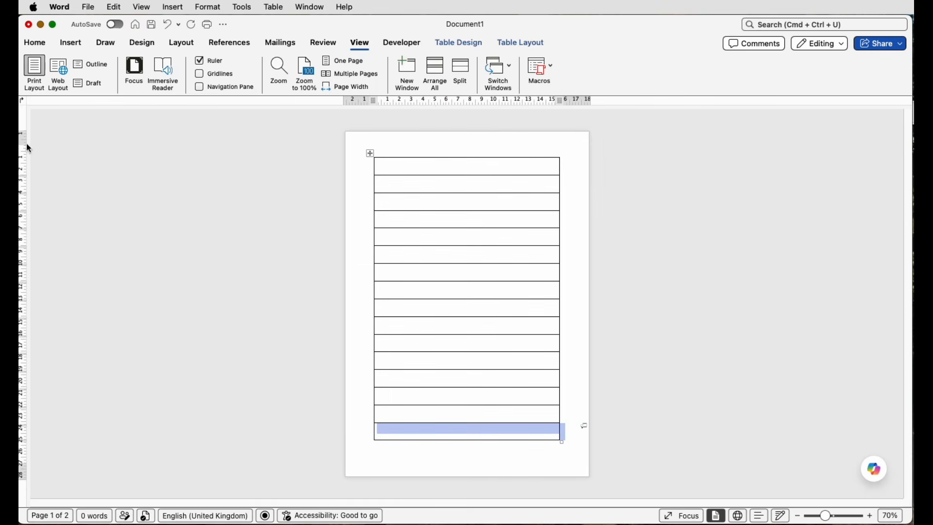
{"action": "left_click", "coordinate": [32, 471]}
{"action": "left_click_drag", "start_coordinate": [25, 465], "coordinate": [25, 469]}
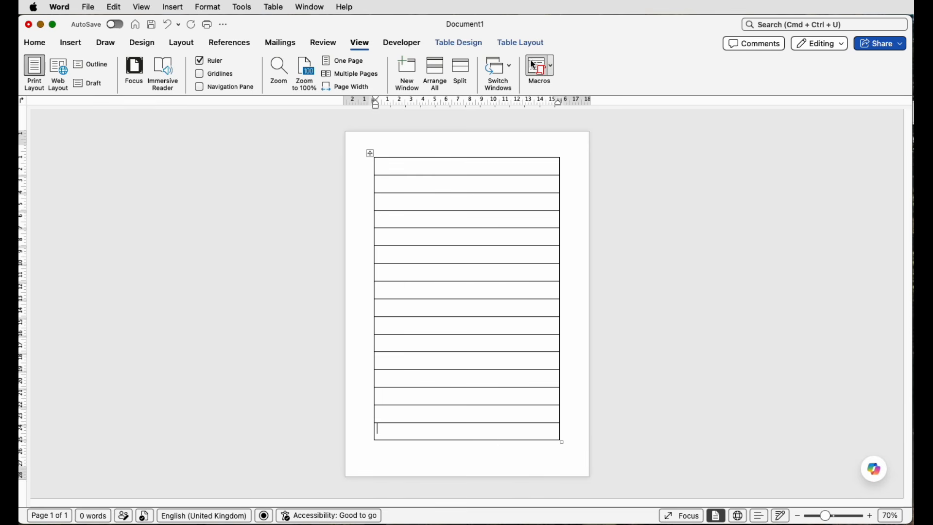
- Add one more row below the table's last row and set the height of all rows to 1.4 cm
{"action": "left_click", "coordinate": [522, 42]}
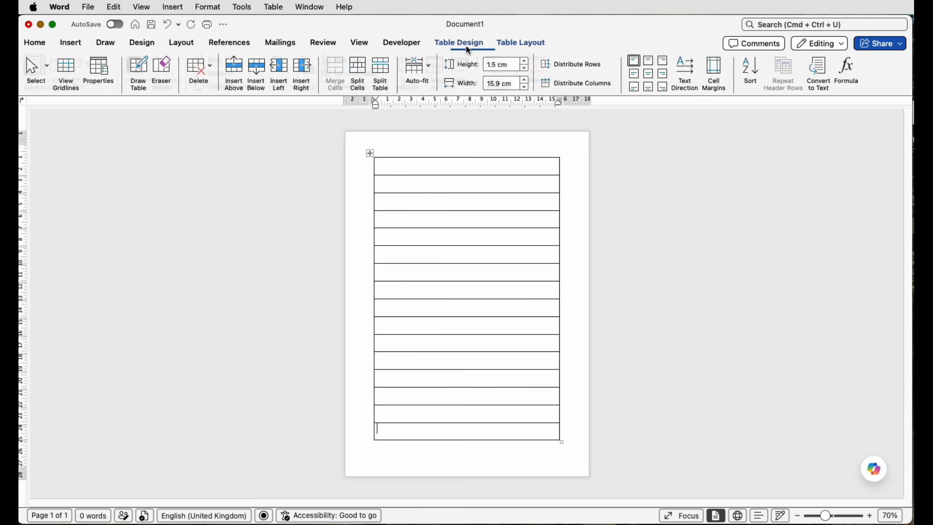
{"action": "left_click", "coordinate": [254, 71]}
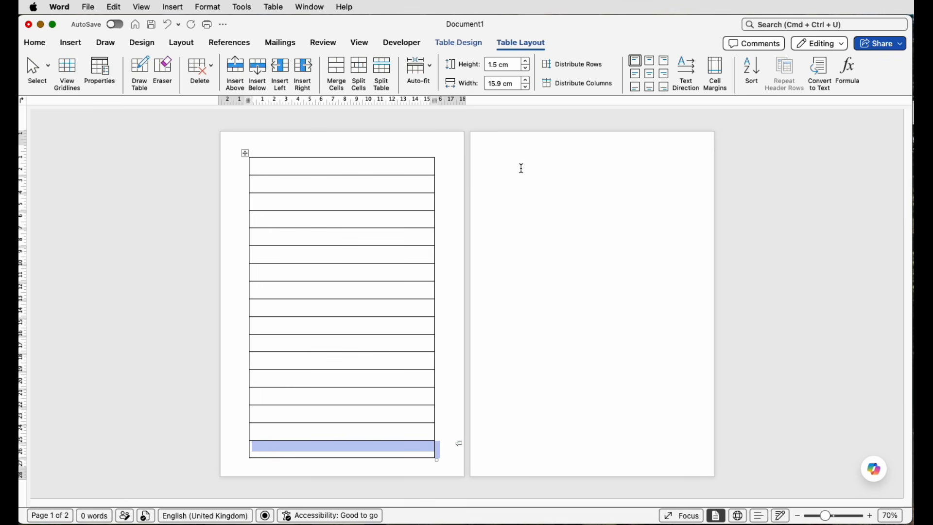
{"action": "left_click", "coordinate": [247, 155]}
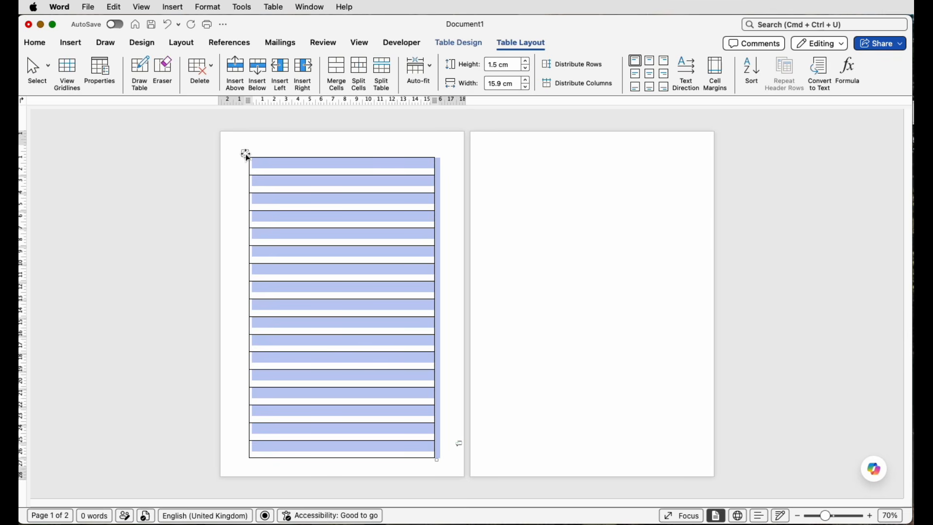
{"action": "left_click", "coordinate": [500, 68]}
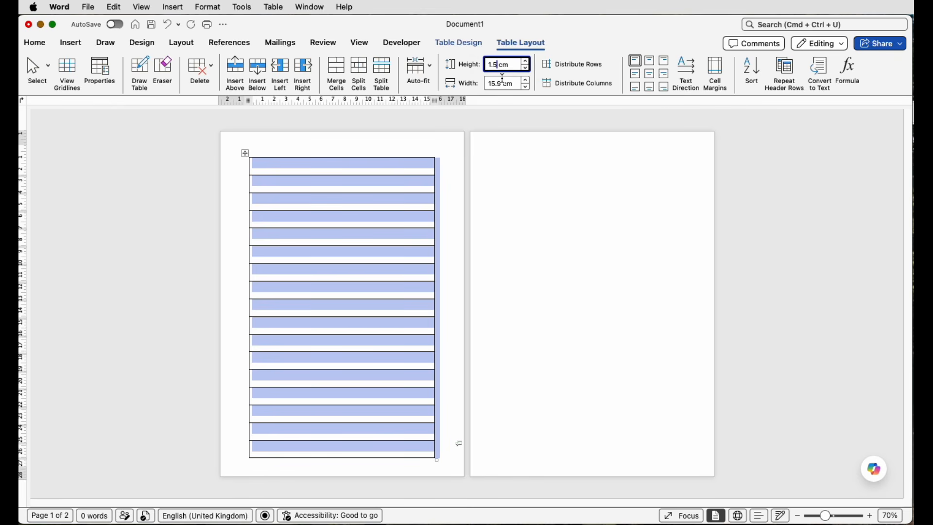
{"action": "key", "text": "BackSpace"}
{"action": "type", "text": "4"}
{"action": "key", "text": "Return"}
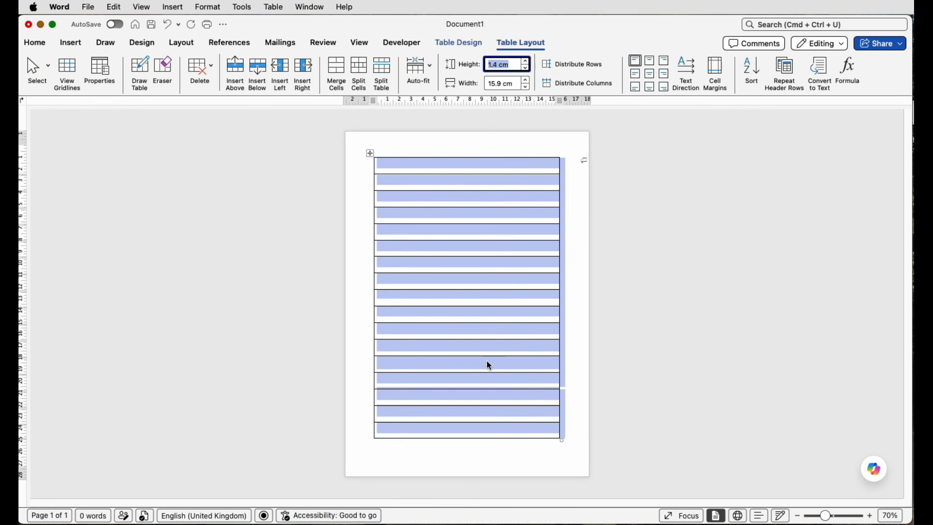
{"action": "left_click", "coordinate": [500, 454]}
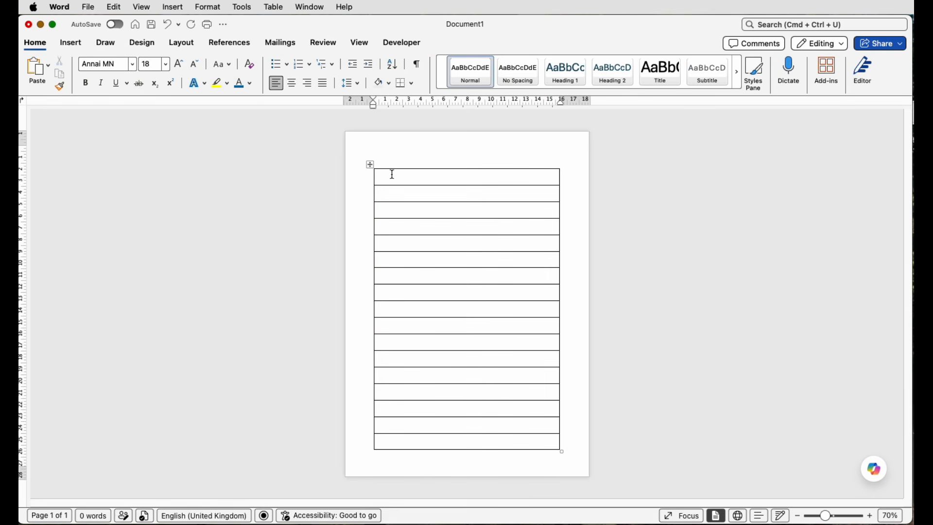
- Recolour all borders of the whole table with White, Background 1, Darker 25%
{"action": "left_click", "coordinate": [371, 165]}
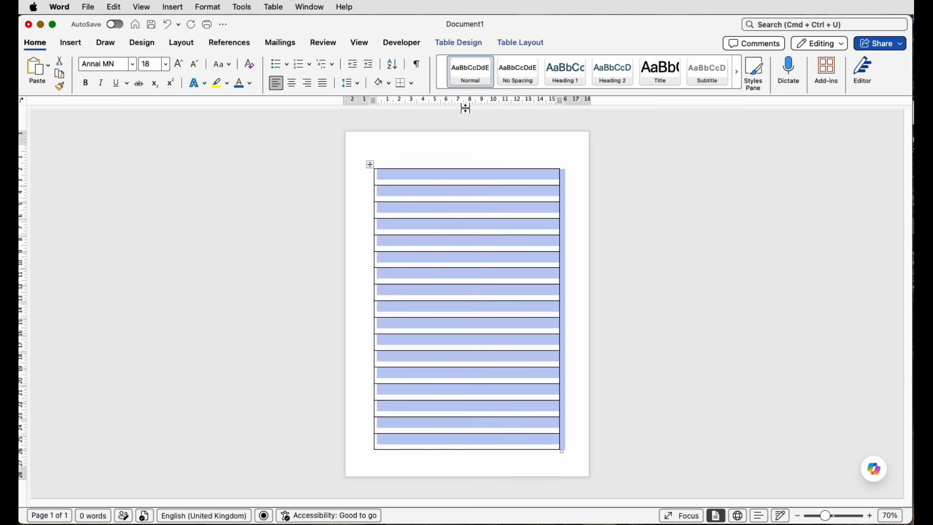
{"action": "left_click", "coordinate": [477, 44]}
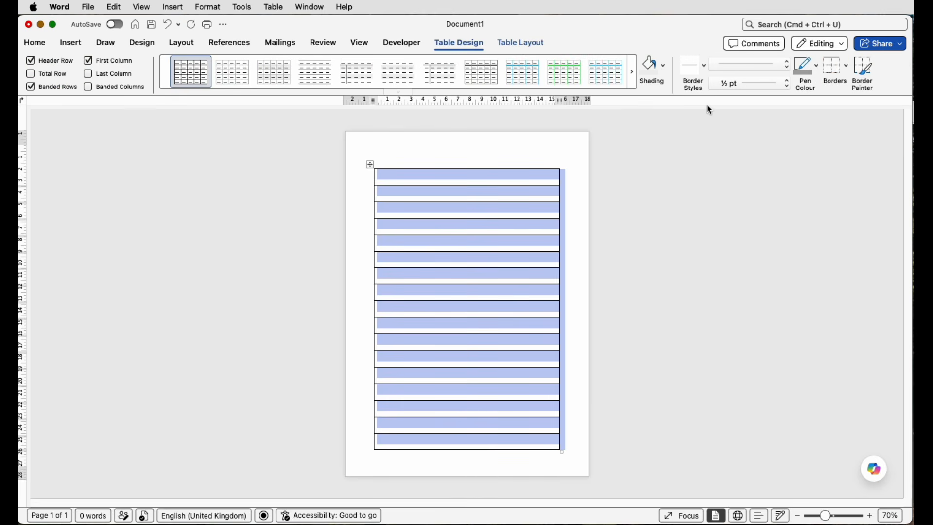
{"action": "left_click", "coordinate": [818, 66]}
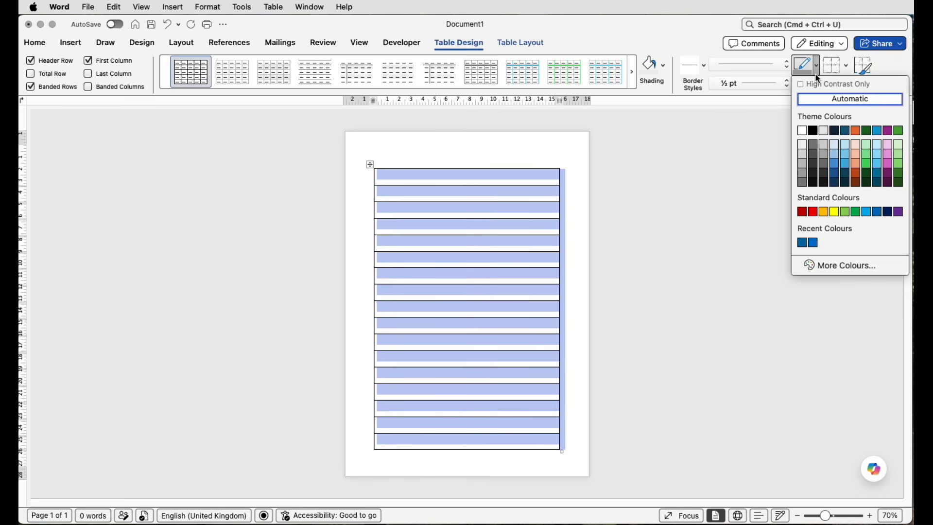
{"action": "left_click", "coordinate": [803, 163]}
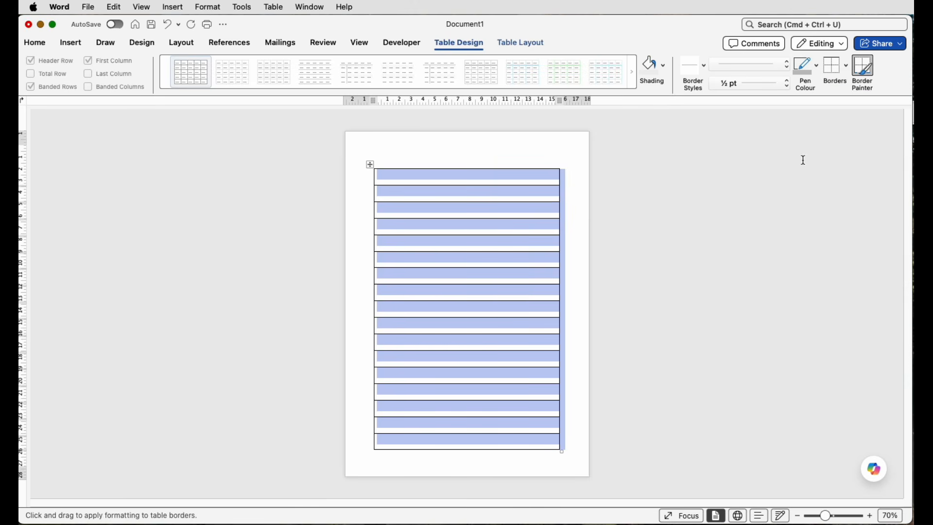
{"action": "left_click", "coordinate": [846, 65]}
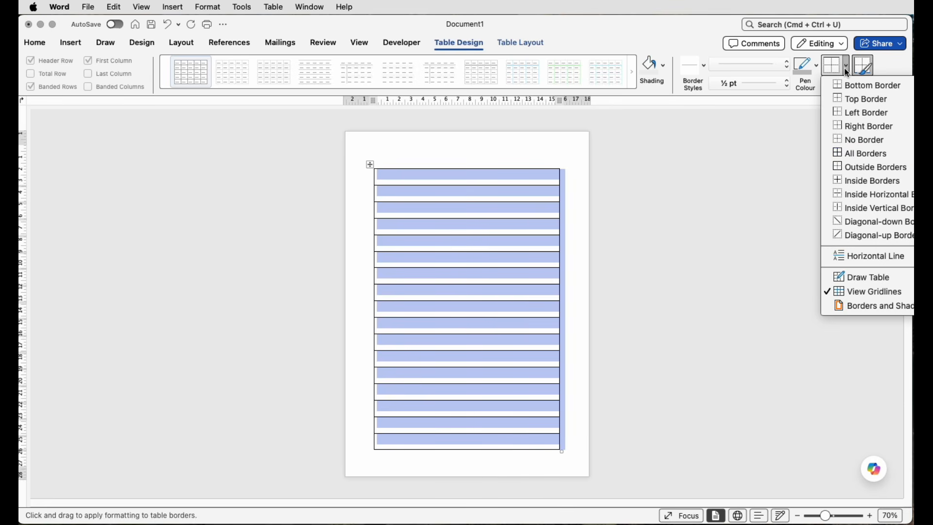
{"action": "left_click", "coordinate": [854, 161]}
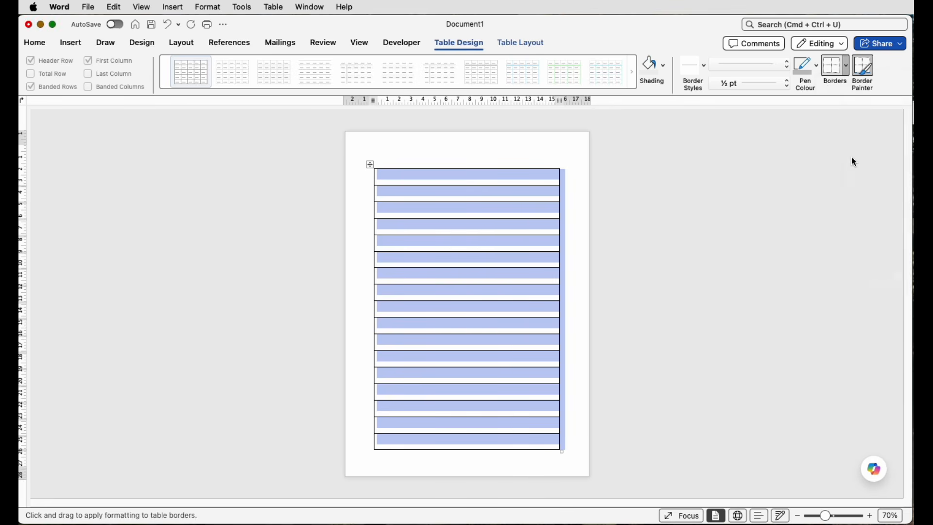
{"action": "left_click", "coordinate": [584, 244]}
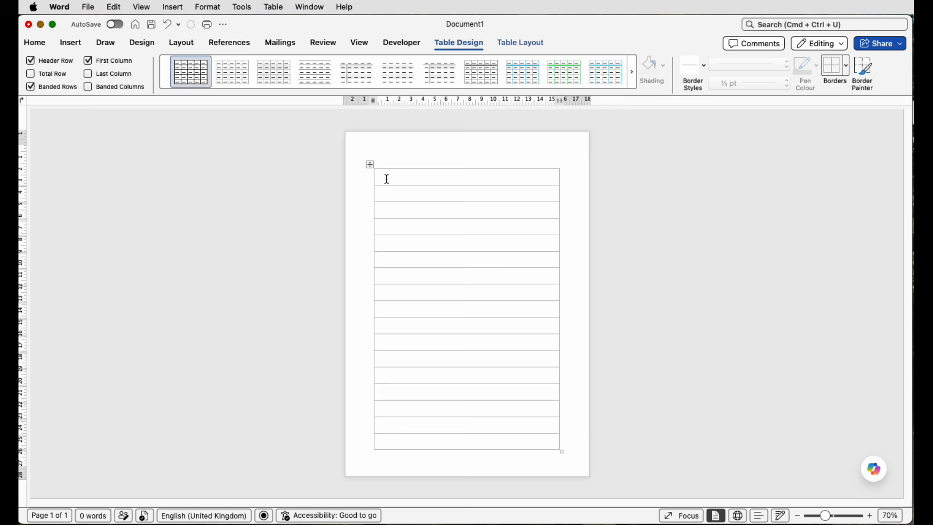
- Remove the left and right borders from the whole table, keeping only its horizontal lines
{"action": "mouse_move", "coordinate": [381, 174]}
{"action": "left_mouse_down"}
{"action": "mouse_move", "coordinate": [435, 314]}
{"action": "mouse_move", "coordinate": [508, 441]}
{"action": "left_mouse_up"}
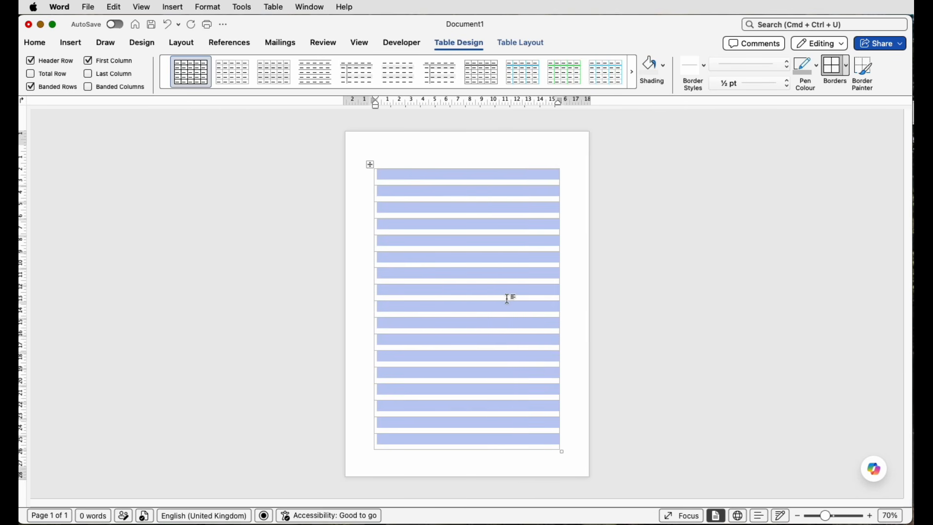
{"action": "left_click", "coordinate": [848, 76]}
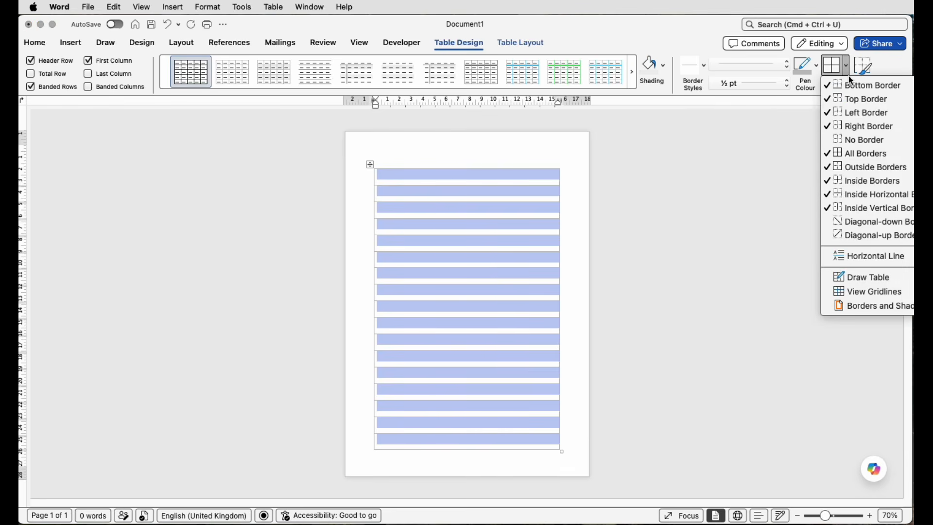
{"action": "left_click", "coordinate": [829, 111]}
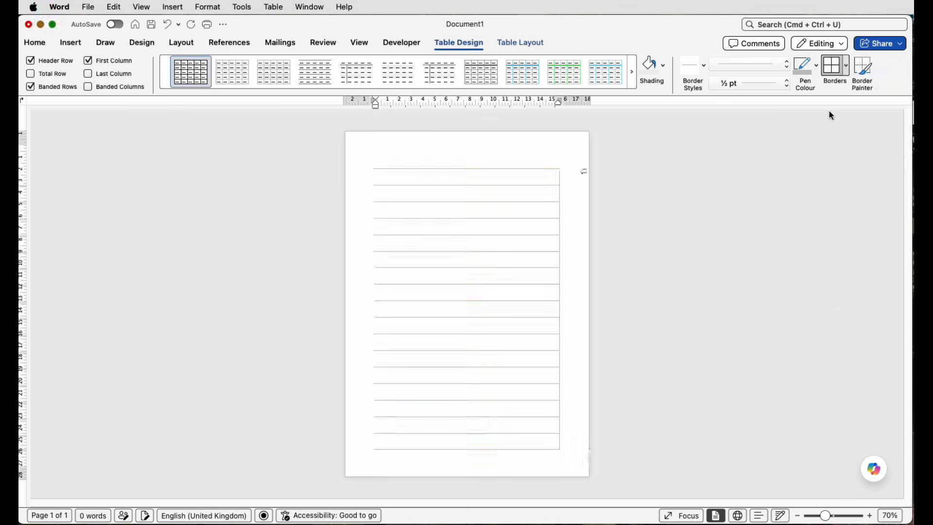
{"action": "left_click", "coordinate": [846, 68]}
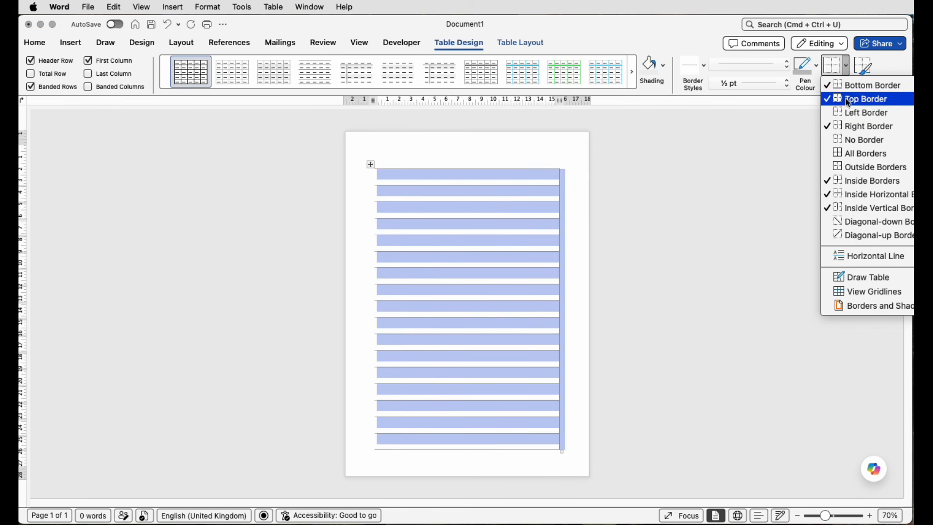
{"action": "left_click", "coordinate": [844, 125]}
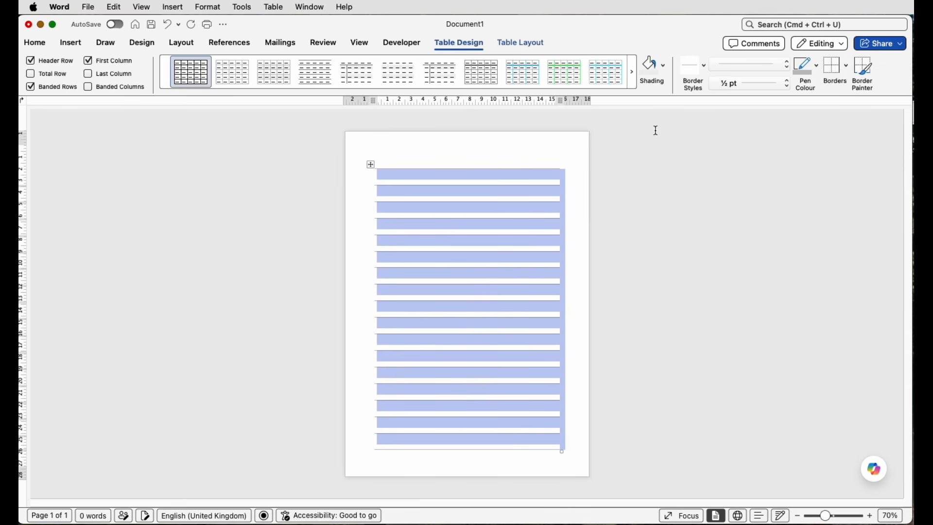
- Insert the picture butterfly-896668_1280.png.webp from the Desktop above the table and set its text wrapping to In Front of Text
{"action": "left_click", "coordinate": [587, 149]}
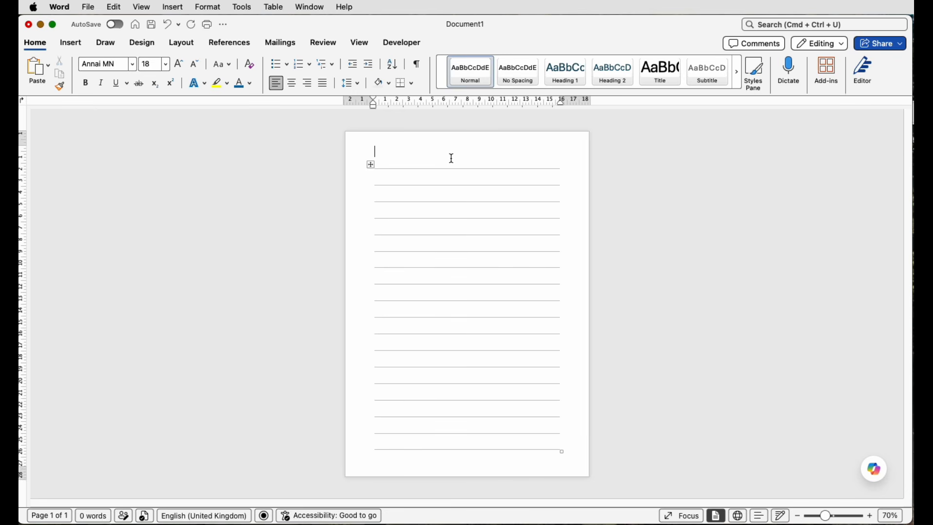
{"action": "left_click", "coordinate": [71, 45]}
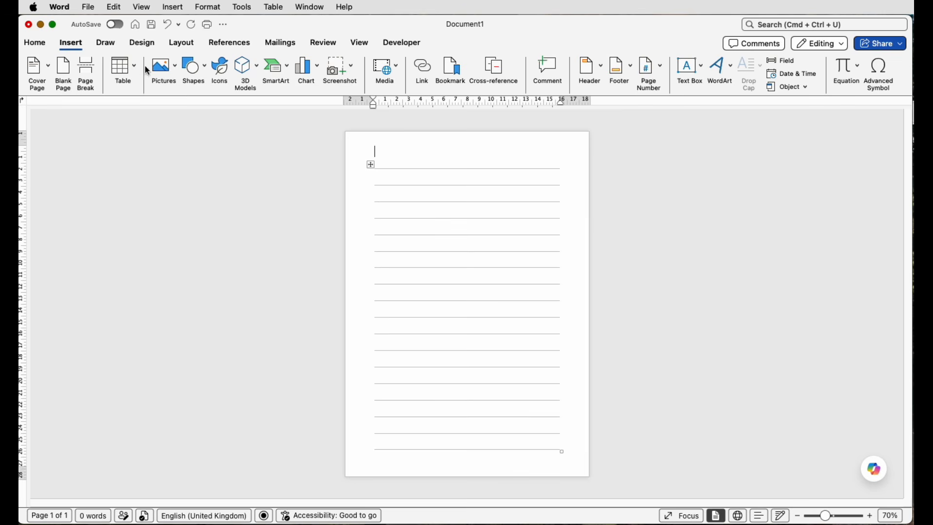
{"action": "left_click", "coordinate": [173, 74]}
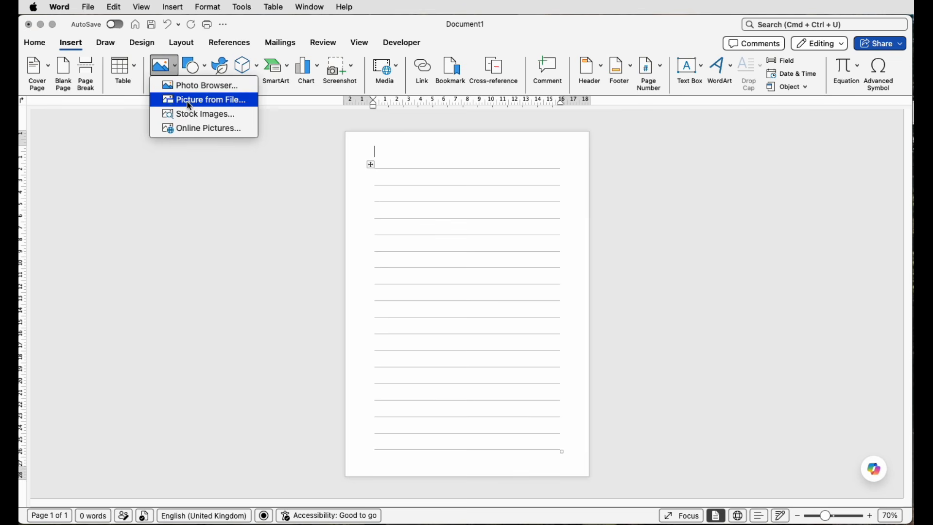
{"action": "left_click", "coordinate": [187, 100]}
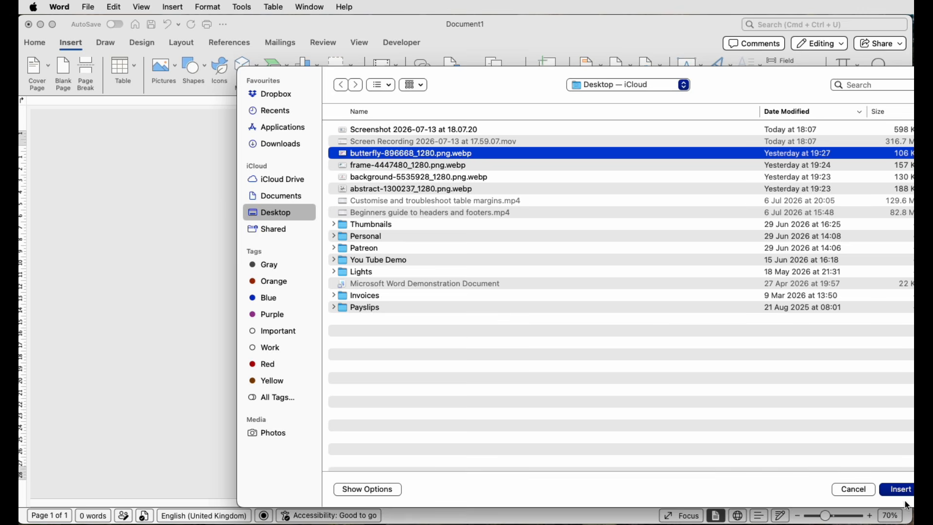
{"action": "left_click", "coordinate": [901, 490]}
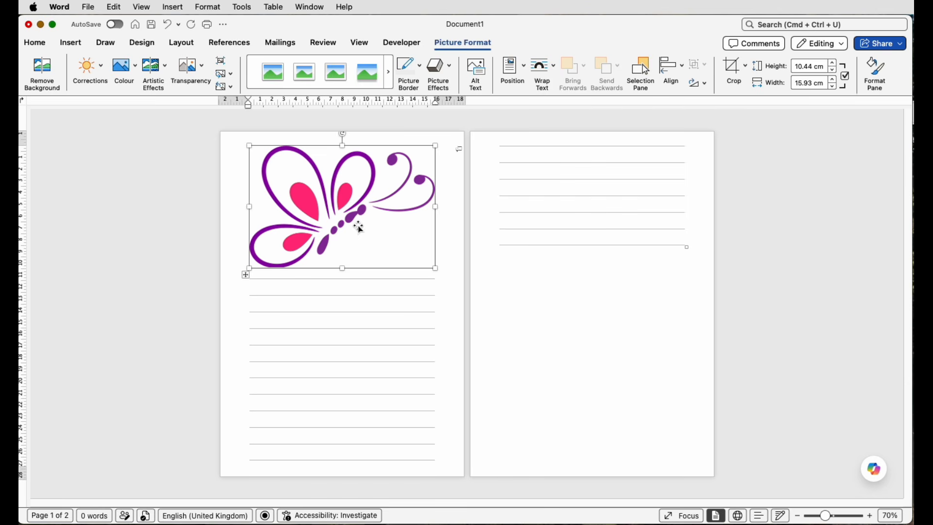
{"action": "left_click", "coordinate": [555, 68]}
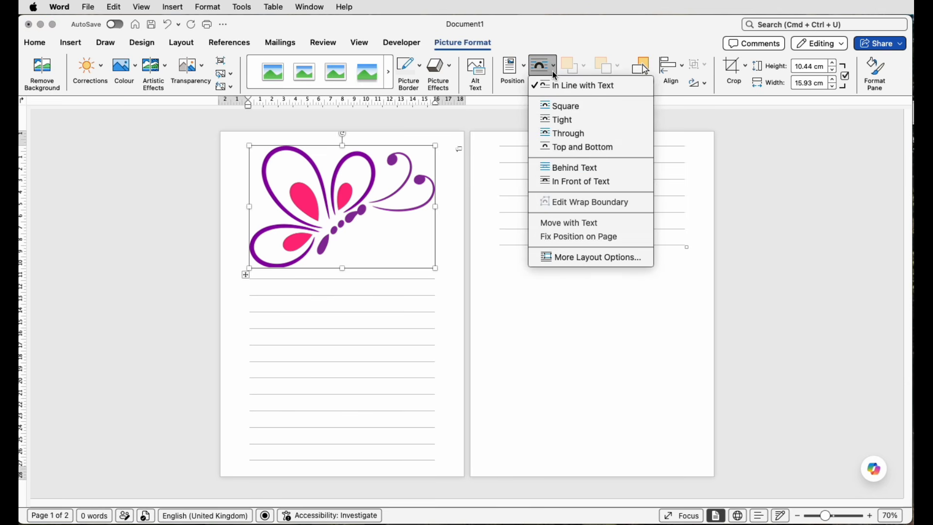
{"action": "left_click", "coordinate": [577, 182]}
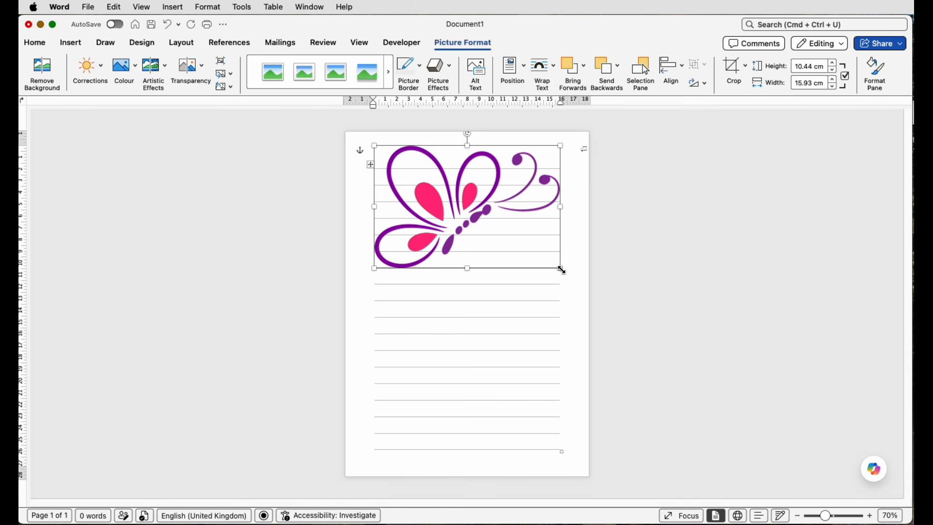
- Shrink the butterfly to about 4.17 × 6.35 cm and place it near the page's middle, tilted slightly anticlockwise
{"action": "left_click_drag", "start_coordinate": [562, 271], "coordinate": [428, 179]}
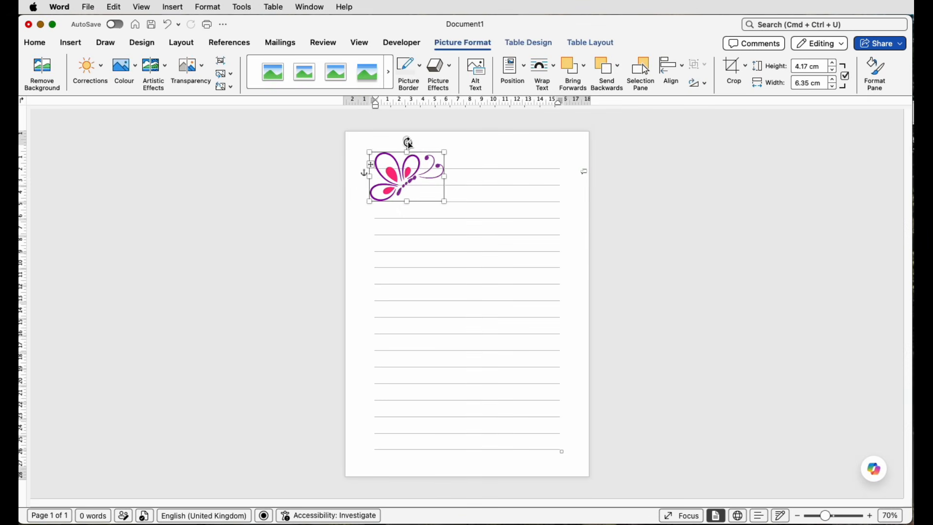
{"action": "left_click_drag", "start_coordinate": [427, 161], "coordinate": [400, 141]}
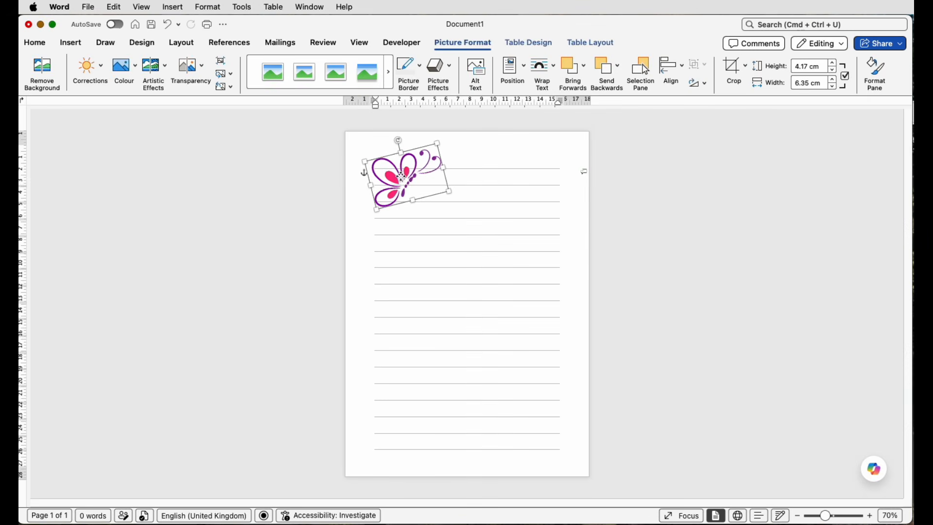
{"action": "left_click_drag", "start_coordinate": [402, 177], "coordinate": [478, 271]}
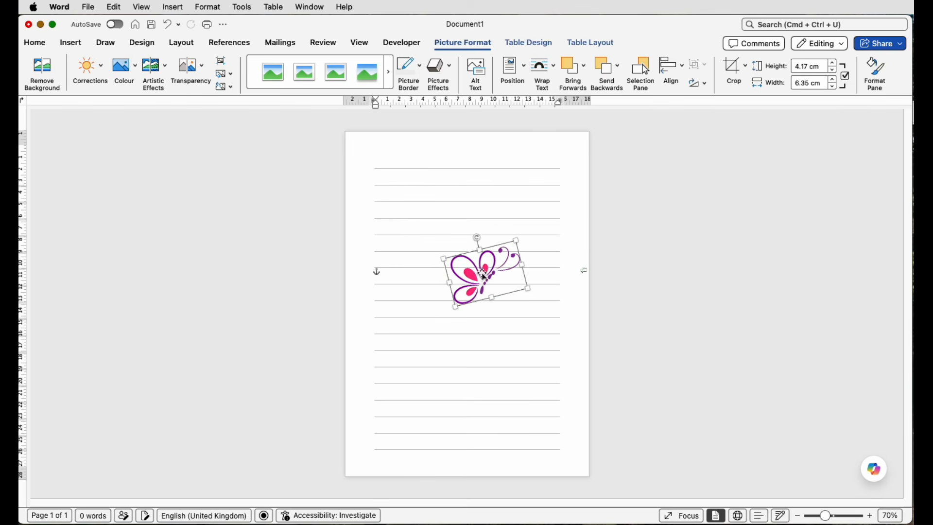
- Draw an oval about 6.2 cm high and 5.74 cm wide over the left ends of the uppermost lines
{"action": "left_click", "coordinate": [359, 158]}
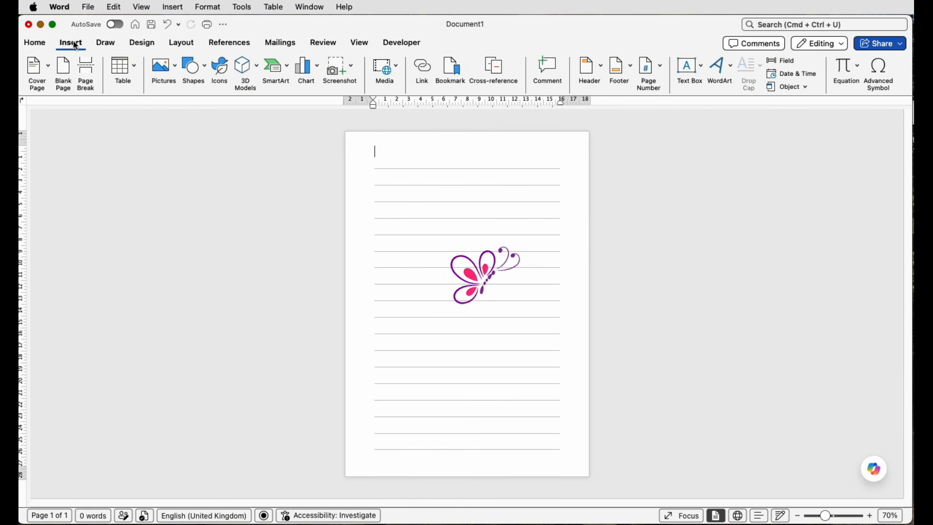
{"action": "left_click", "coordinate": [207, 72]}
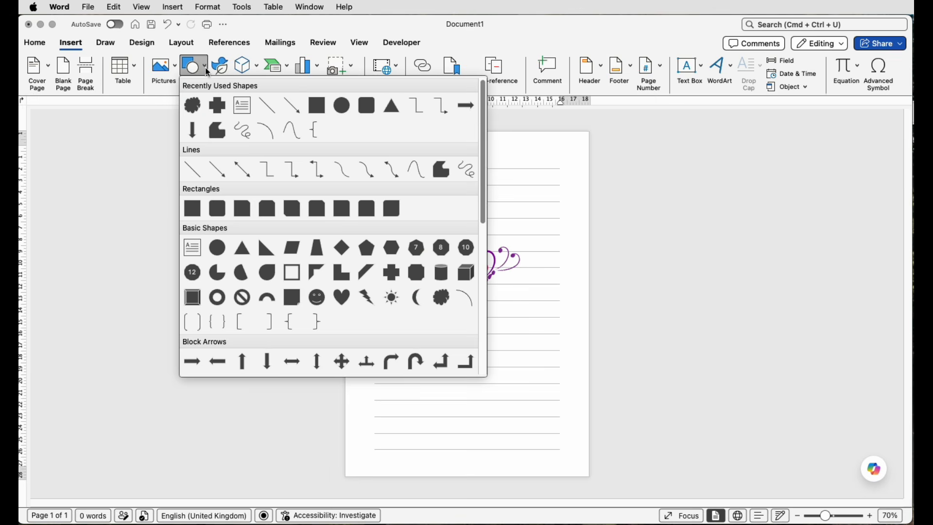
{"action": "left_click", "coordinate": [218, 251]}
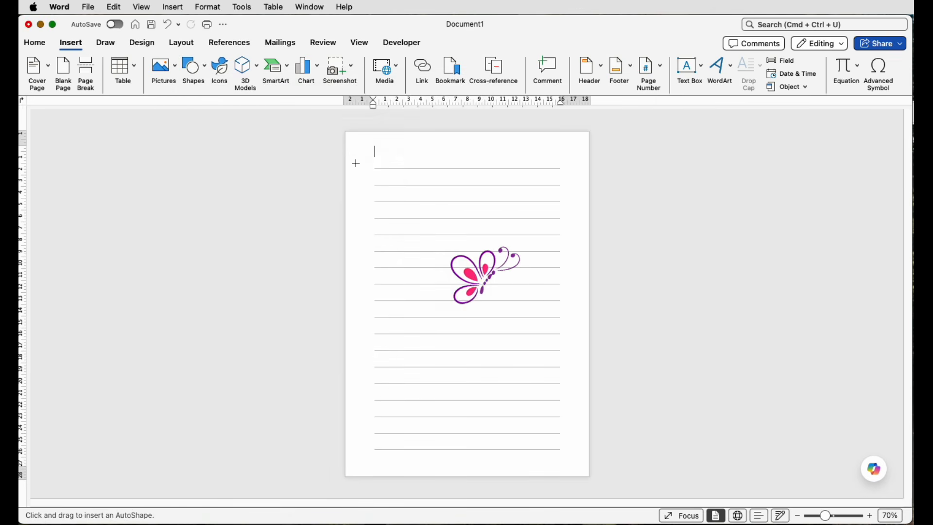
{"action": "left_click_drag", "start_coordinate": [370, 156], "coordinate": [437, 229]}
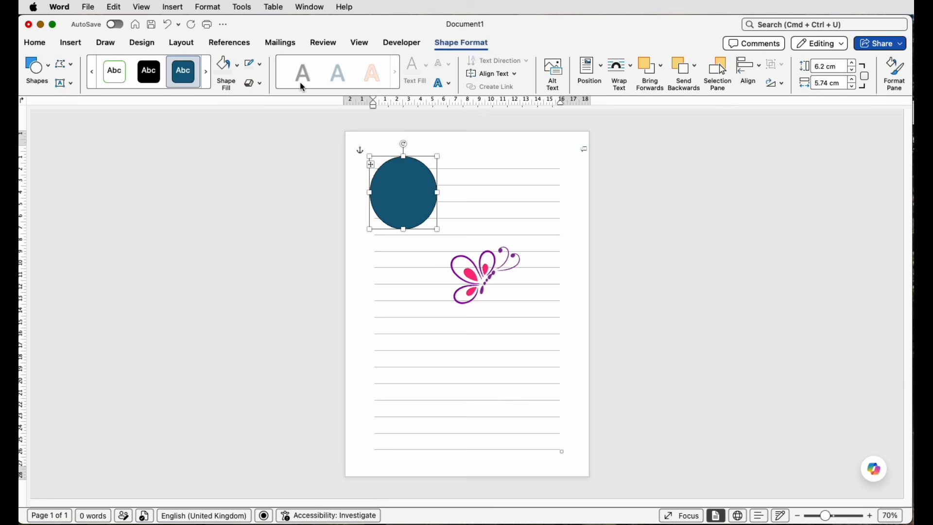
- Remove the oval's outline and fill it with white to mask the lines beneath it
{"action": "left_click", "coordinate": [261, 65]}
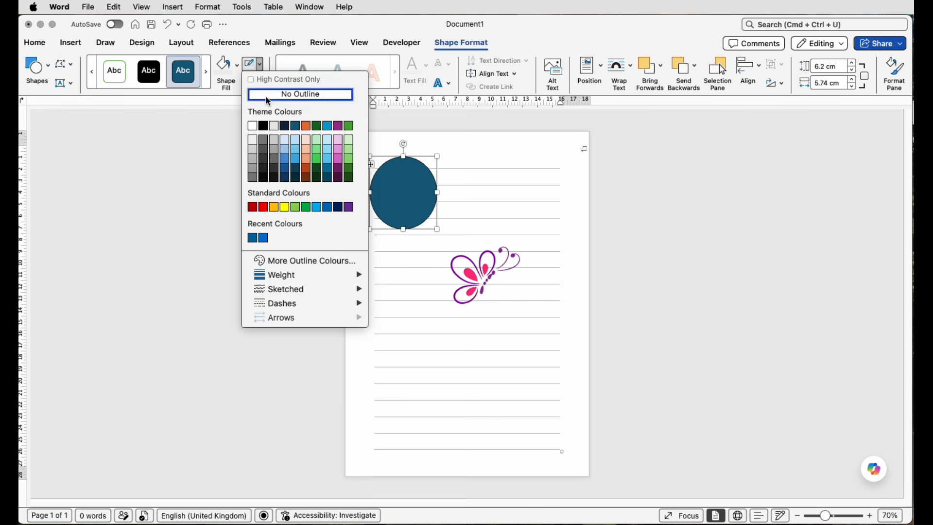
{"action": "left_click", "coordinate": [268, 97]}
{"action": "left_click", "coordinate": [237, 65]}
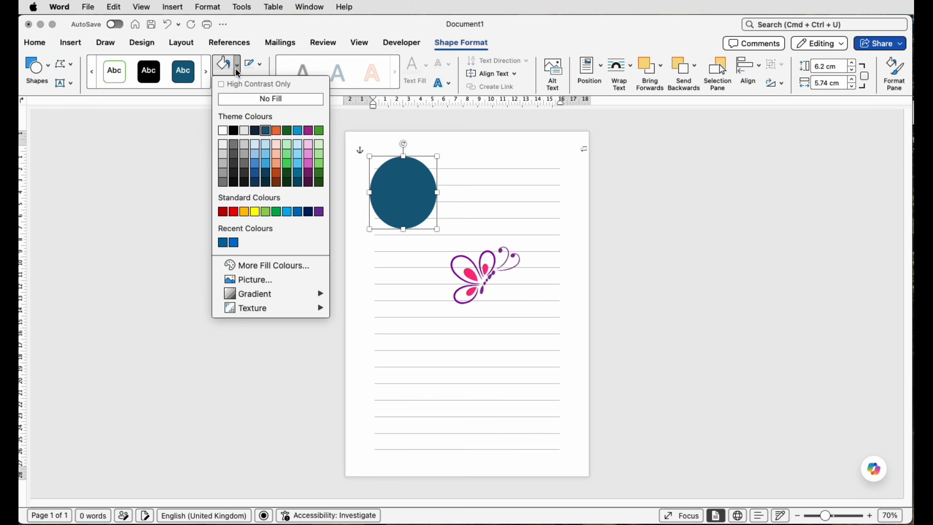
{"action": "left_click", "coordinate": [224, 131]}
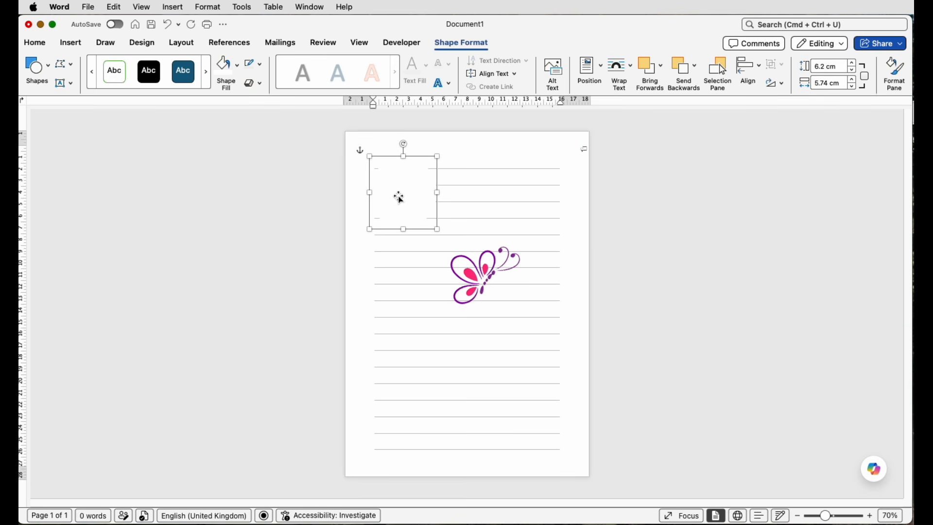
- Shift the white oval slightly up and left, and enlarge it to about 6.5 cm high and 7.26 cm wide
{"action": "left_click_drag", "start_coordinate": [400, 196], "coordinate": [389, 192]}
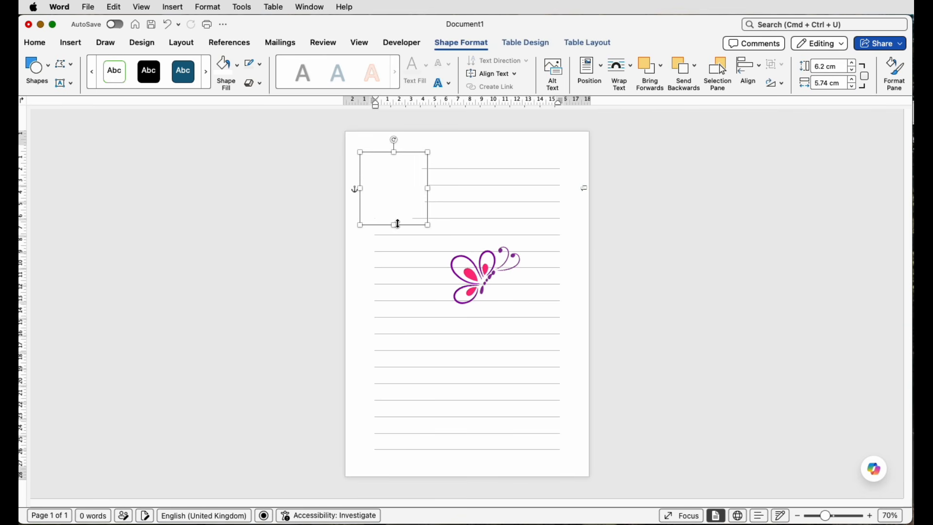
{"action": "left_click_drag", "start_coordinate": [395, 225], "coordinate": [394, 229]}
{"action": "left_click_drag", "start_coordinate": [430, 193], "coordinate": [445, 193]}
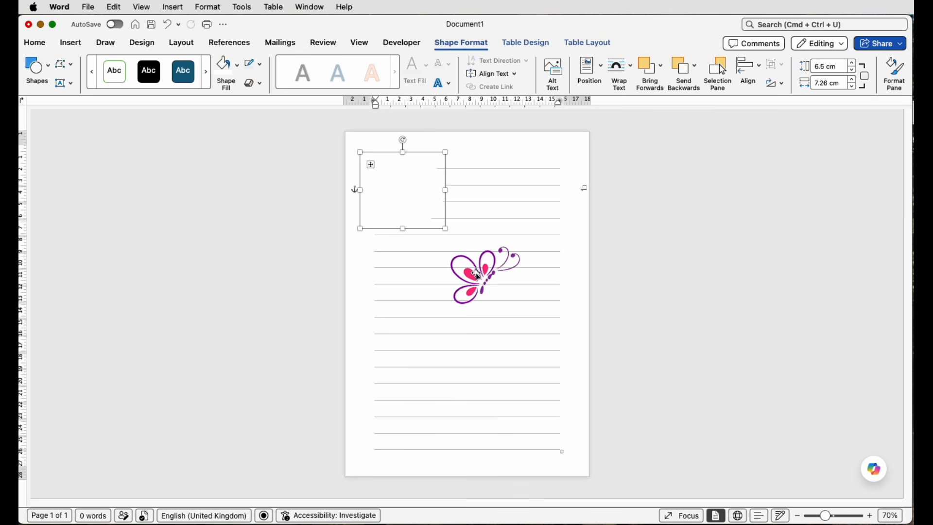
- Bring the butterfly picture to the front and place it over the white oval in the page's upper-left corner
{"action": "left_click_drag", "start_coordinate": [478, 275], "coordinate": [474, 254]}
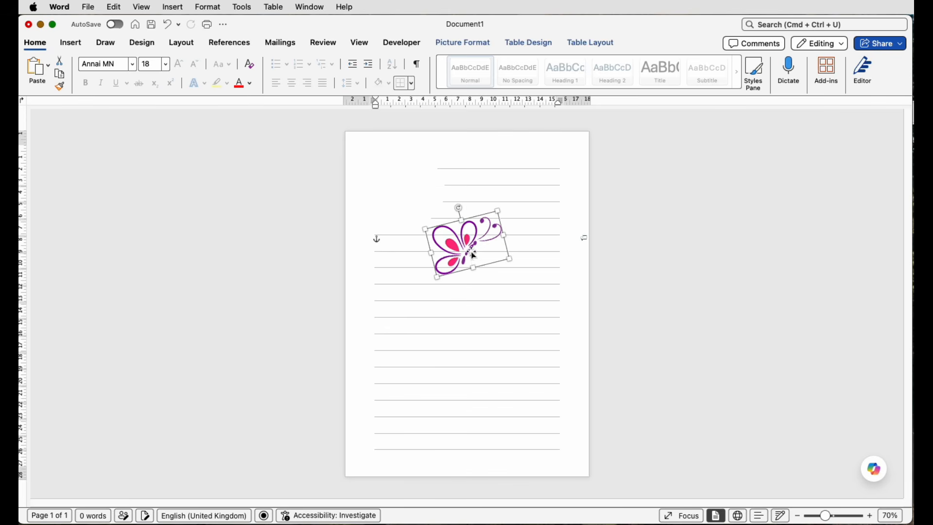
{"action": "left_click", "coordinate": [489, 44]}
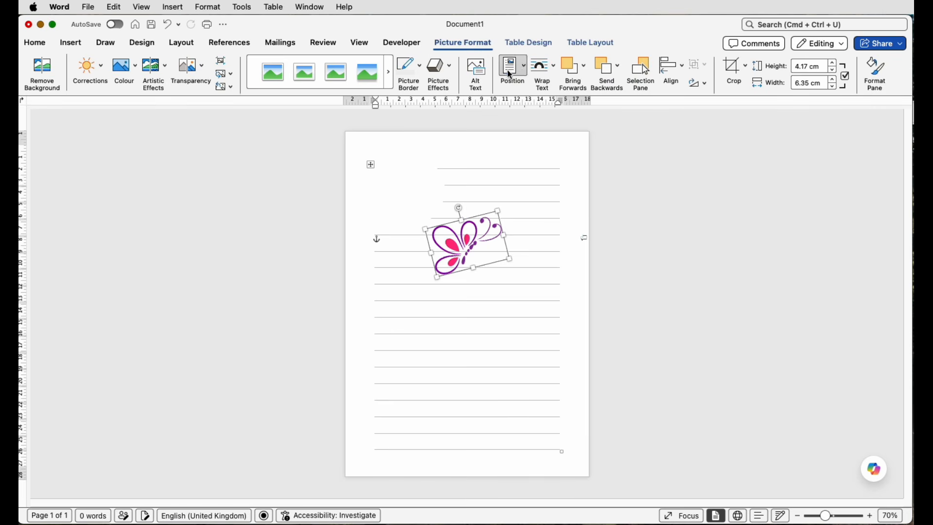
{"action": "left_click", "coordinate": [584, 72]}
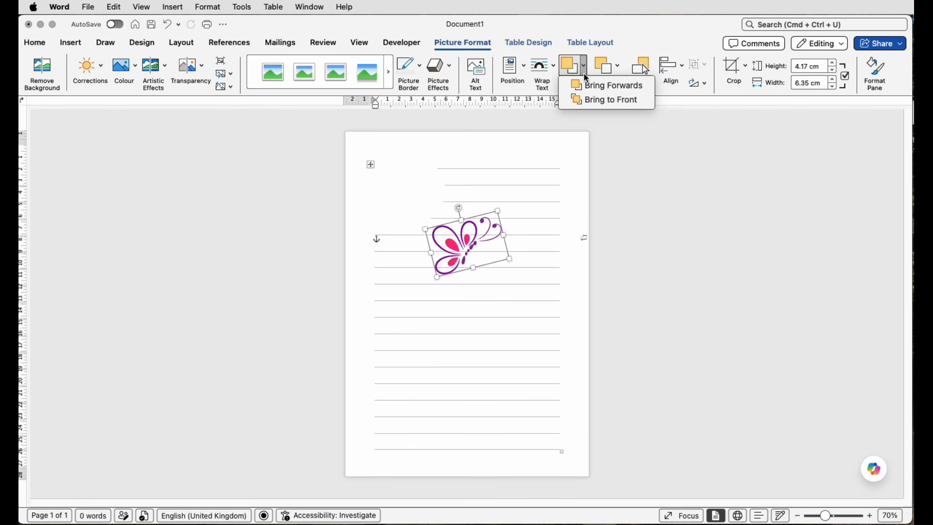
{"action": "left_click", "coordinate": [586, 101]}
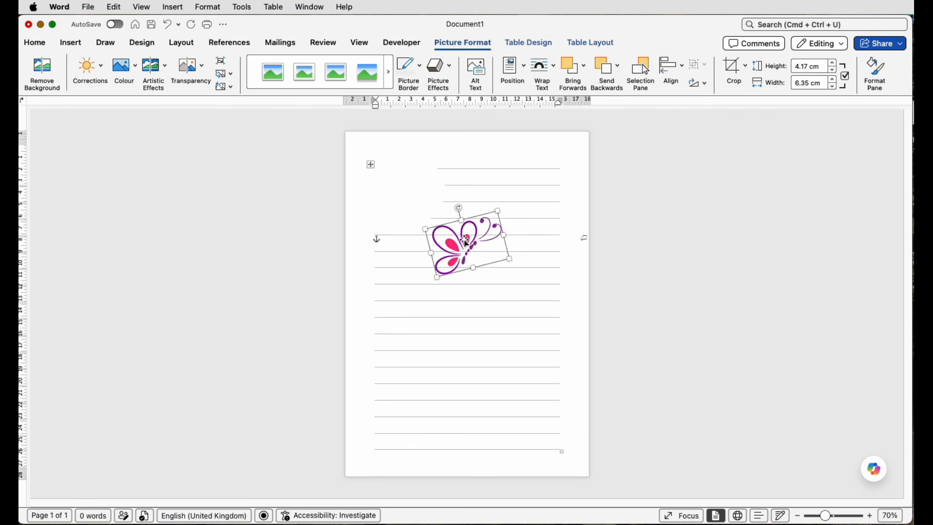
{"action": "left_click_drag", "start_coordinate": [466, 241], "coordinate": [408, 186]}
{"action": "left_click", "coordinate": [466, 182]}
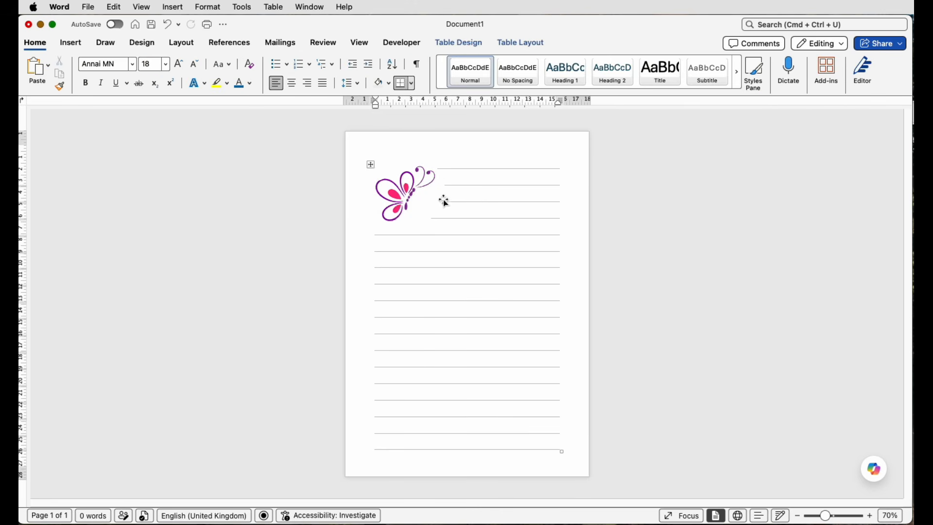
- Edit the points of the white oval behind the butterfly, pulling its lower-right edge inward and slightly reshaping the upper-right curve around the antennae
{"action": "left_click_drag", "start_coordinate": [825, 516], "coordinate": [836, 515]}
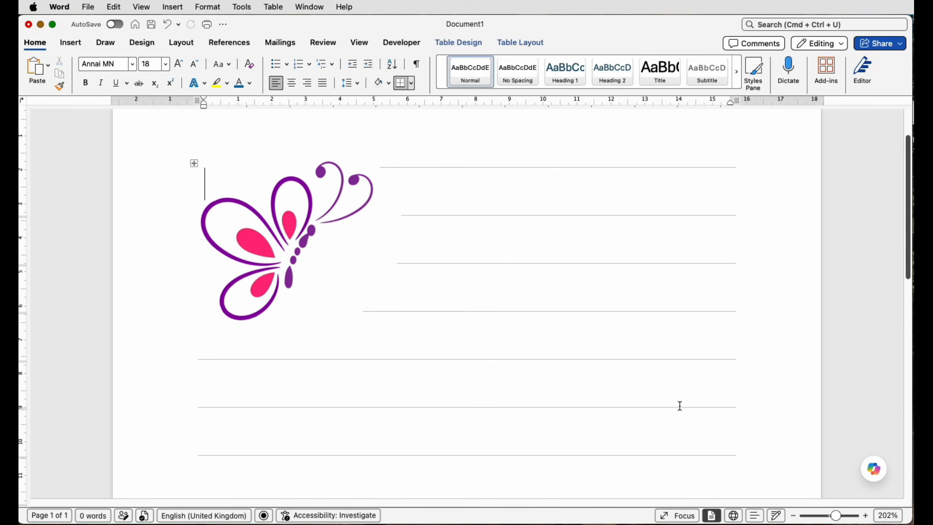
{"action": "left_click", "coordinate": [348, 267]}
{"action": "left_click", "coordinate": [343, 309]}
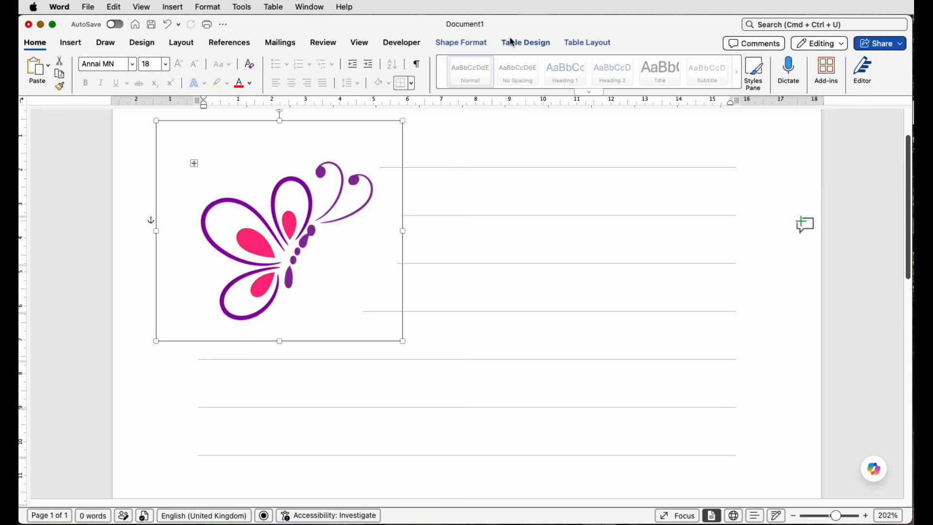
{"action": "left_click", "coordinate": [467, 43]}
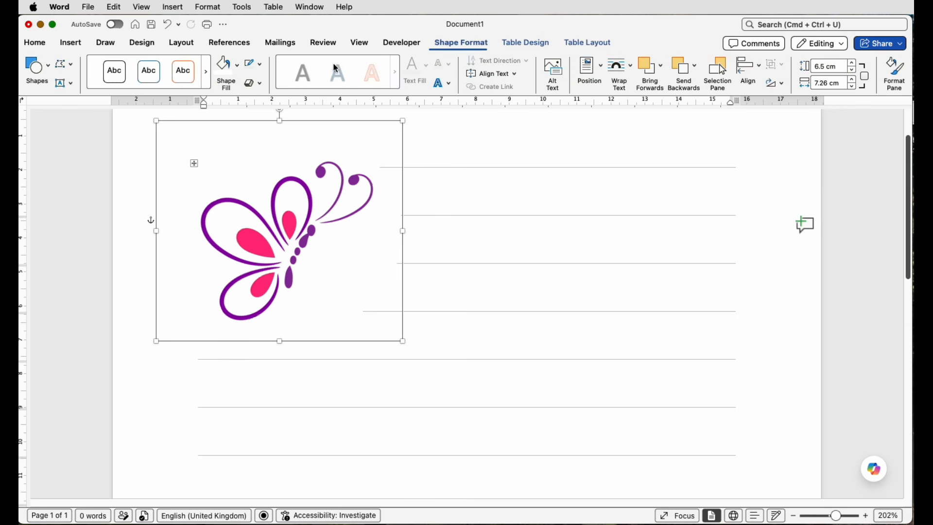
{"action": "left_click", "coordinate": [69, 67]}
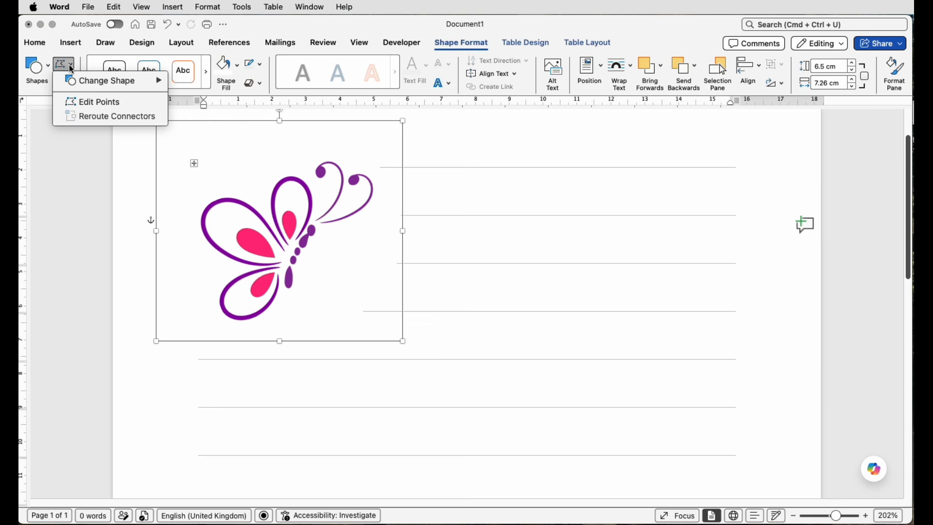
{"action": "left_click", "coordinate": [83, 103]}
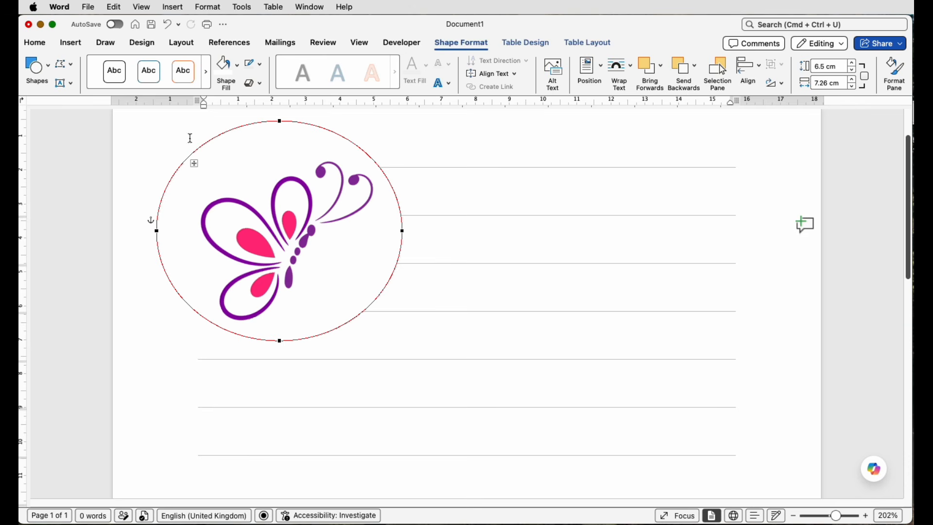
{"action": "left_click", "coordinate": [403, 231]}
{"action": "left_click_drag", "start_coordinate": [403, 293], "coordinate": [323, 287]}
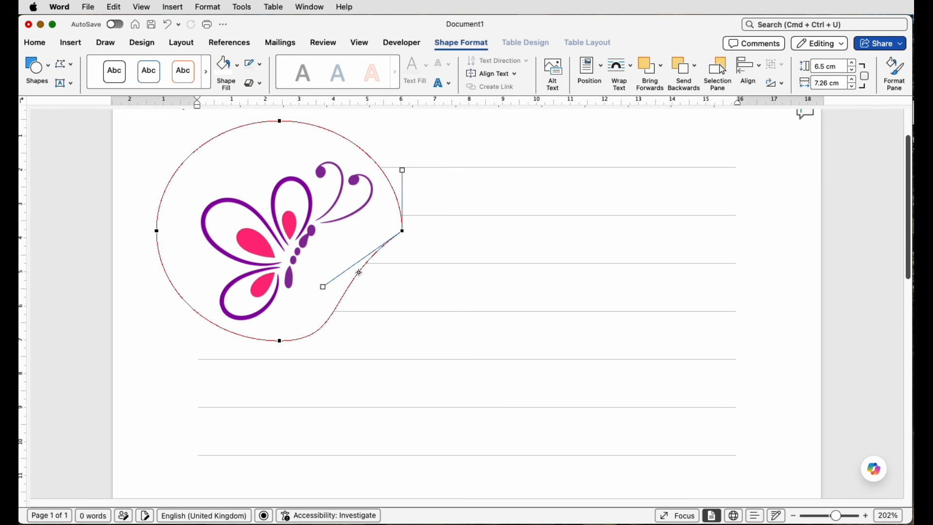
{"action": "left_click_drag", "start_coordinate": [404, 168], "coordinate": [390, 155]}
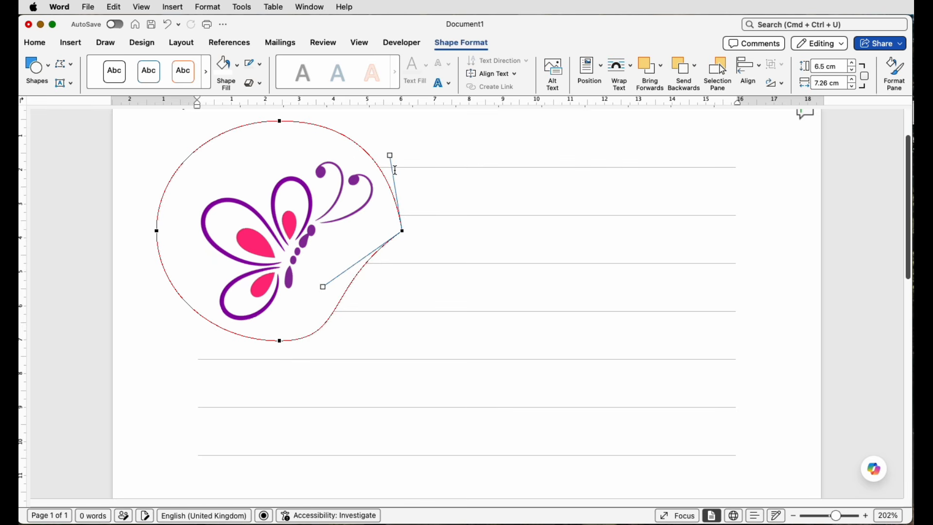
{"action": "left_click_drag", "start_coordinate": [321, 287], "coordinate": [297, 265]}
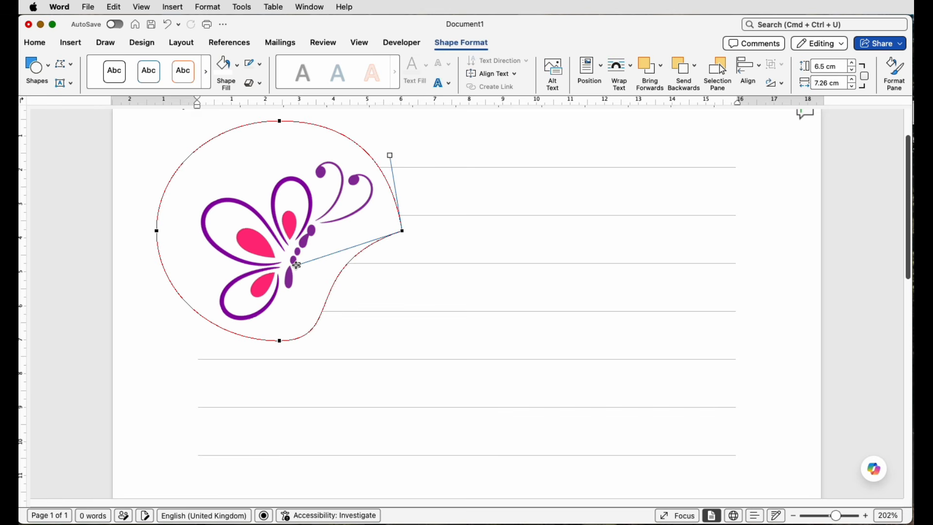
{"action": "left_click", "coordinate": [516, 308]}
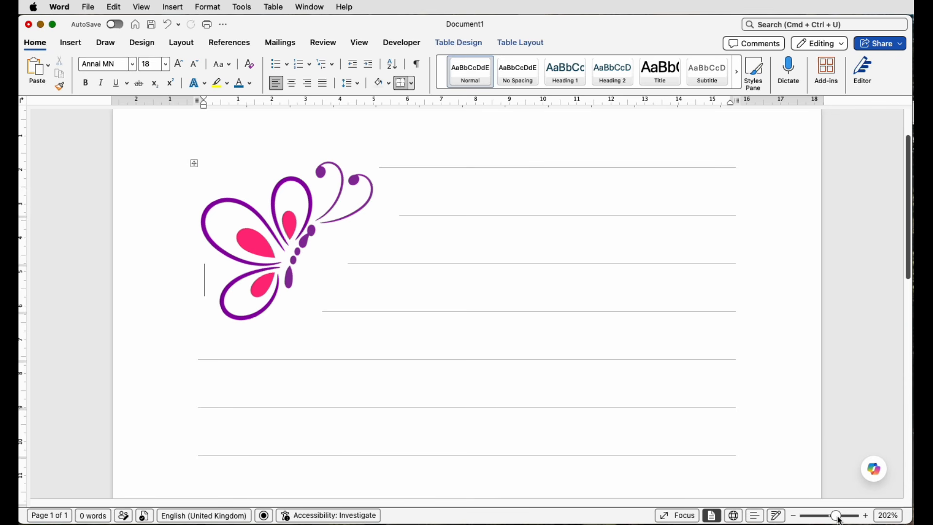
- Duplicate the white mask shape, turn the copy upside down and place it over the line ends in the page's lower-right corner
{"action": "left_click_drag", "start_coordinate": [836, 516], "coordinate": [822, 518]}
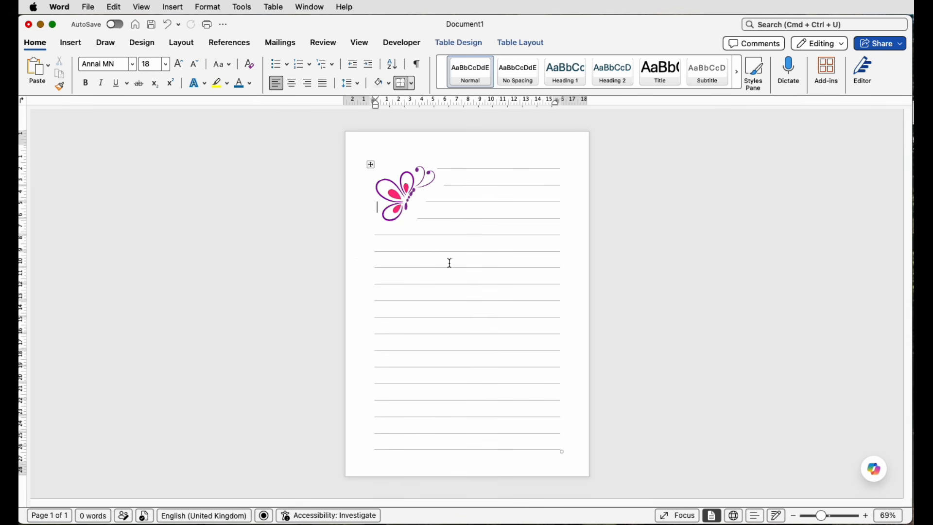
{"action": "left_click", "coordinate": [416, 223]}
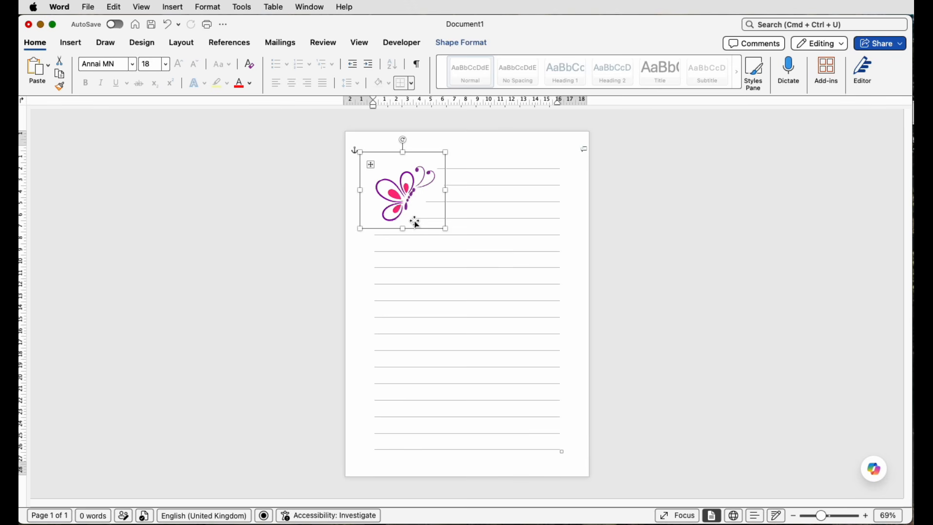
{"action": "left_click_drag", "start_coordinate": [416, 223], "coordinate": [537, 448]}
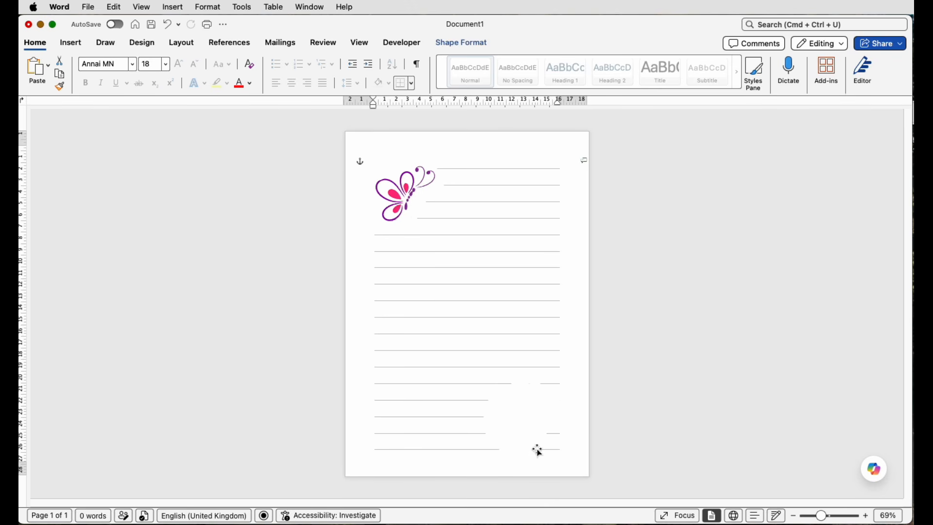
{"action": "left_click_drag", "start_coordinate": [529, 370], "coordinate": [548, 422]}
{"action": "left_click_drag", "start_coordinate": [552, 471], "coordinate": [536, 471]}
- Place a horizontally flipped copy of the butterfly, about 2.43 cm high and 3.7 cm wide, tilted clockwise over the lower-right white mask
{"action": "left_click", "coordinate": [407, 198]}
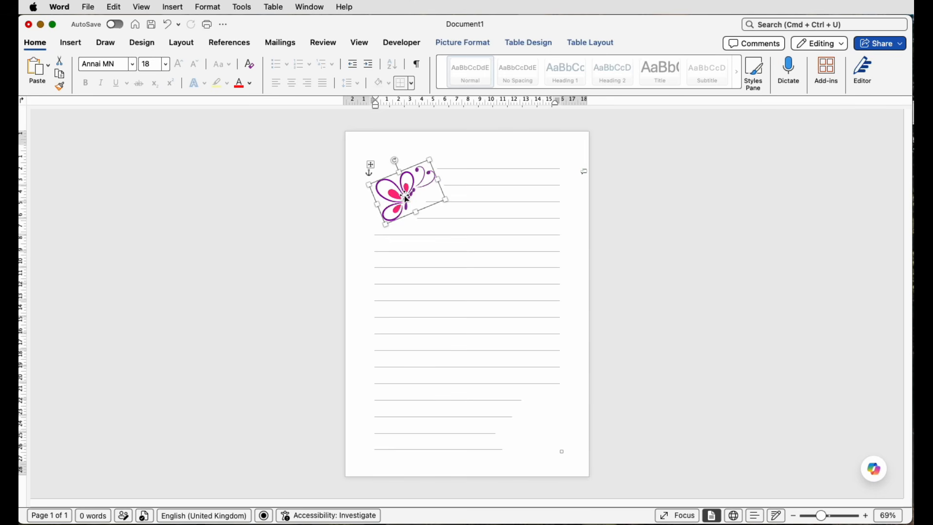
{"action": "left_click_drag", "start_coordinate": [408, 199], "coordinate": [575, 469]}
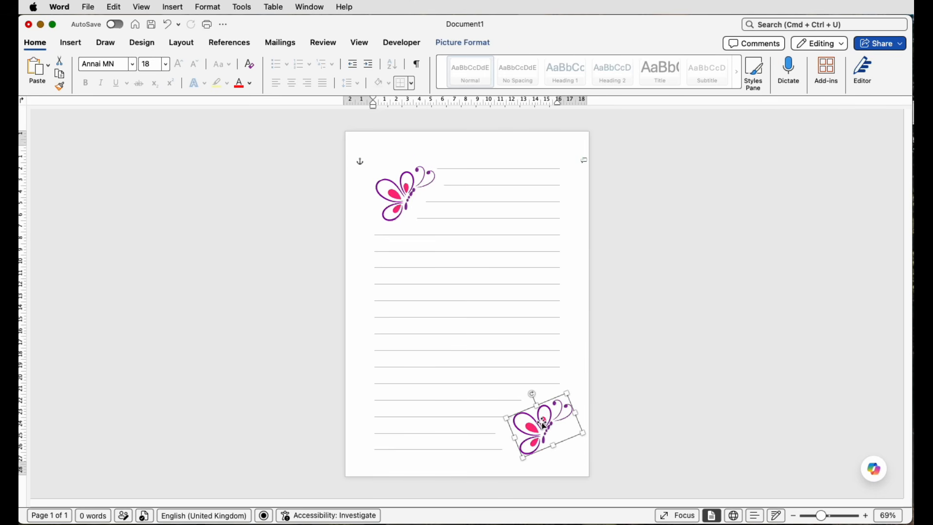
{"action": "left_click", "coordinate": [467, 46]}
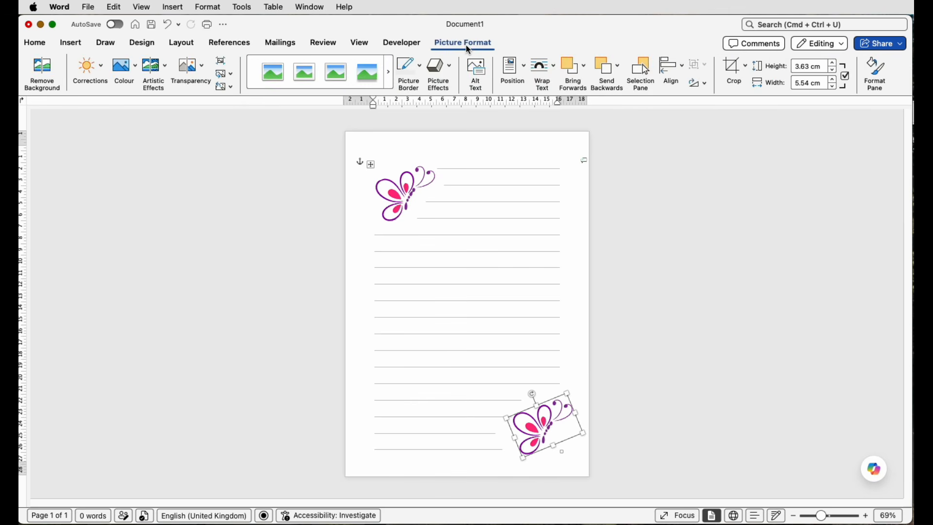
{"action": "left_click", "coordinate": [707, 87]}
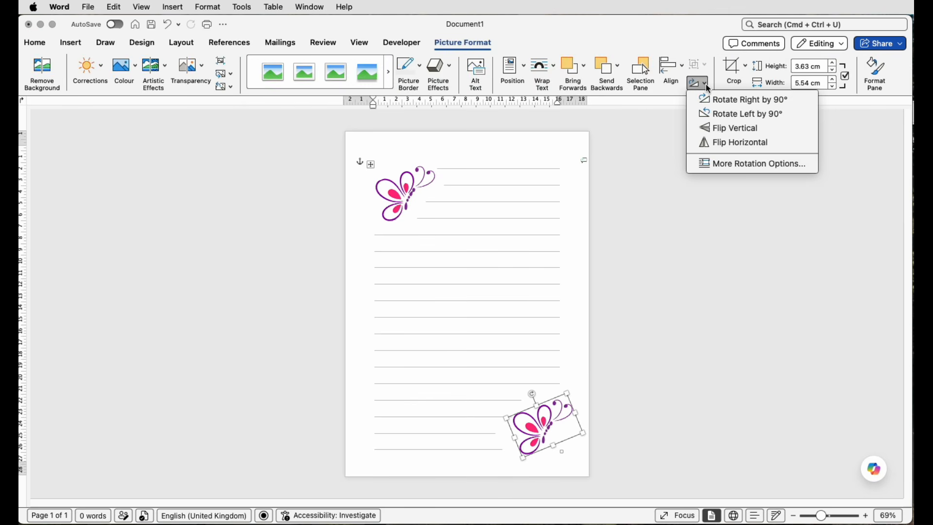
{"action": "left_click", "coordinate": [721, 144]}
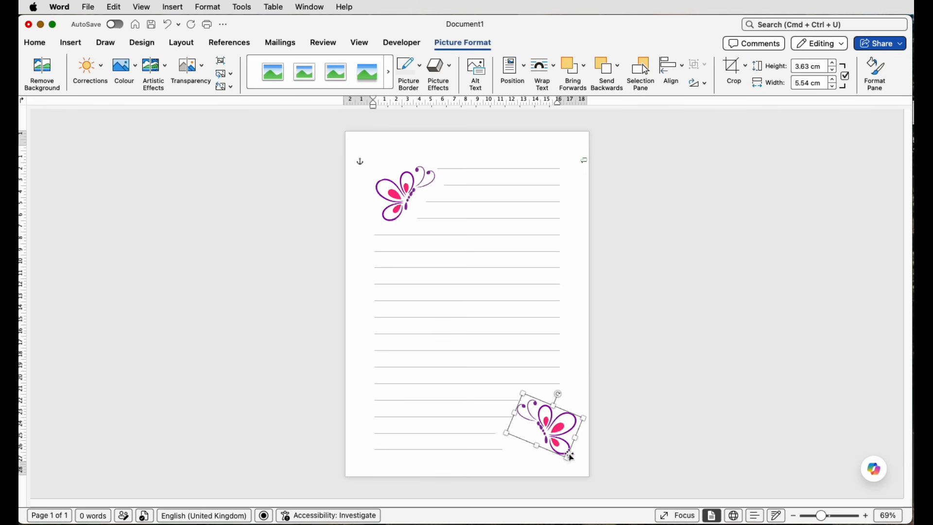
{"action": "left_click_drag", "start_coordinate": [567, 458], "coordinate": [552, 436]}
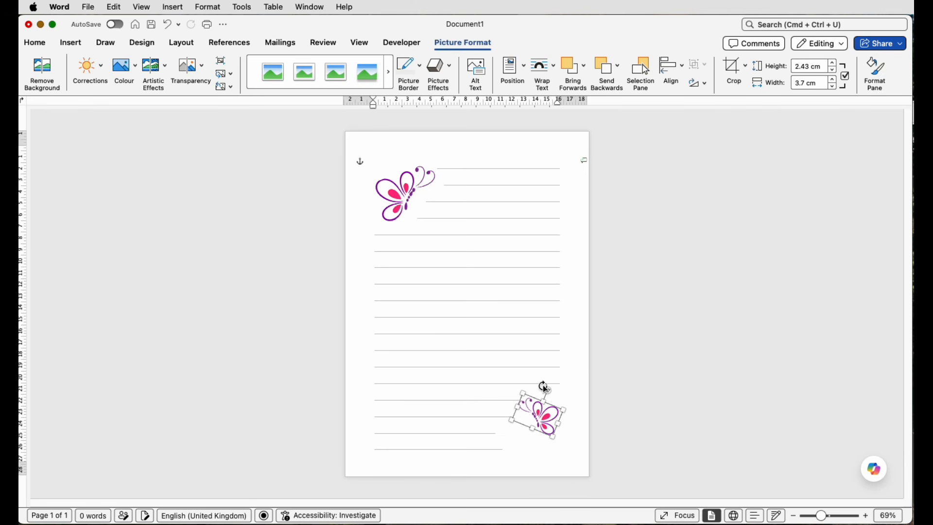
{"action": "left_click_drag", "start_coordinate": [547, 389], "coordinate": [548, 435]}
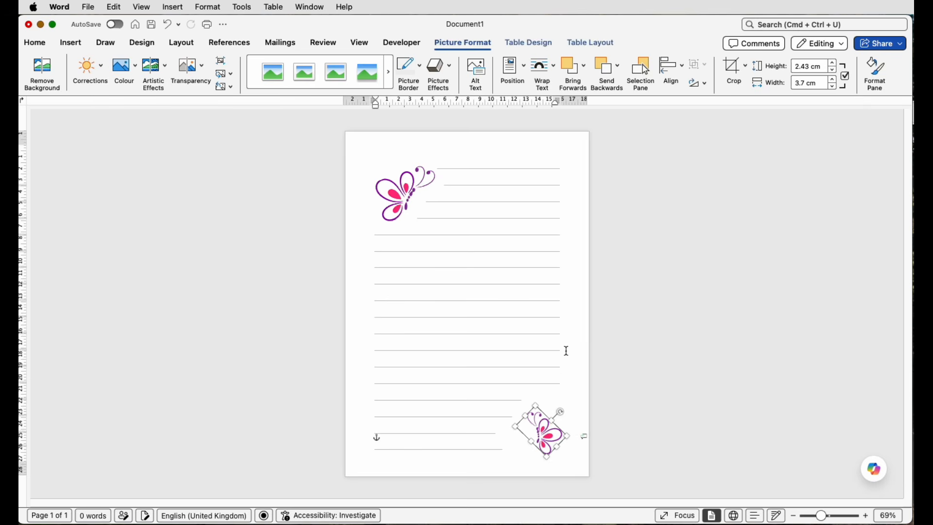
- Resize the white mask behind the small butterfly to about 6.1 cm high and 6.1 cm wide
{"action": "left_click", "coordinate": [556, 398]}
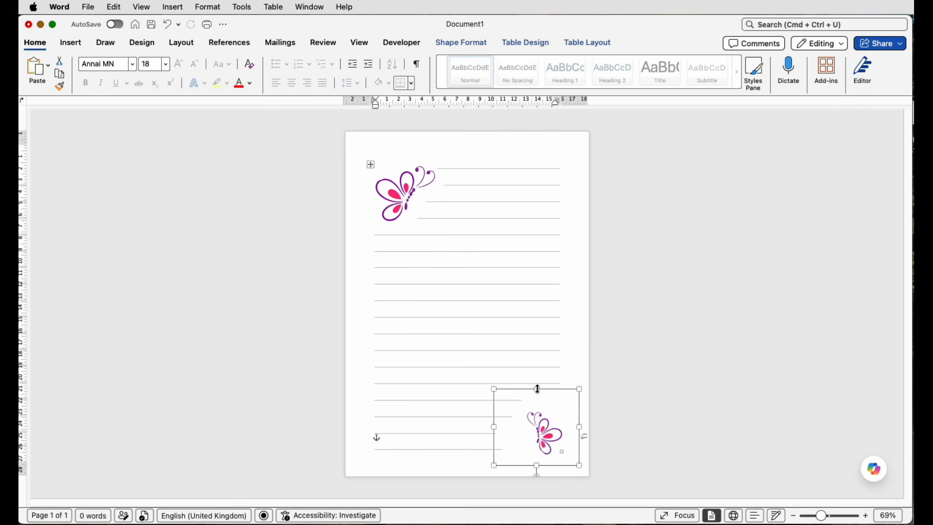
{"action": "left_click_drag", "start_coordinate": [541, 392], "coordinate": [543, 395]}
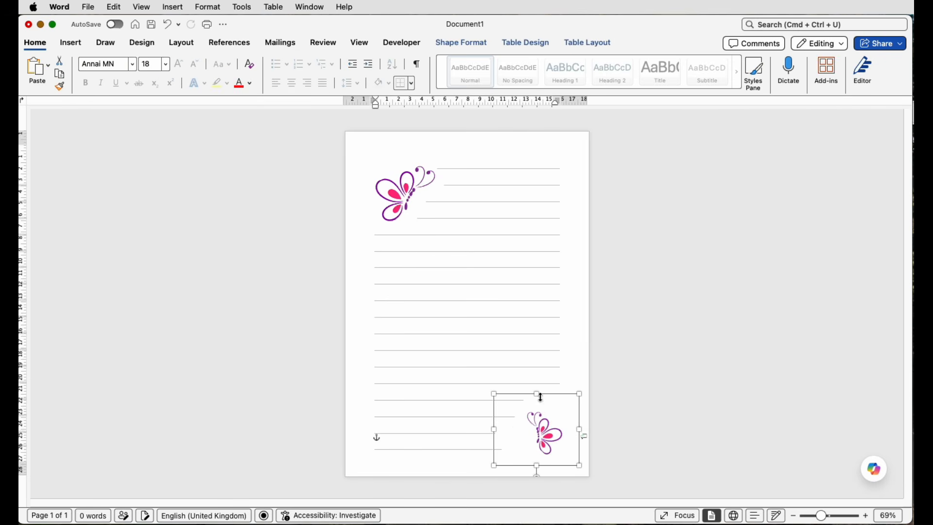
{"action": "left_click_drag", "start_coordinate": [498, 465], "coordinate": [507, 465]}
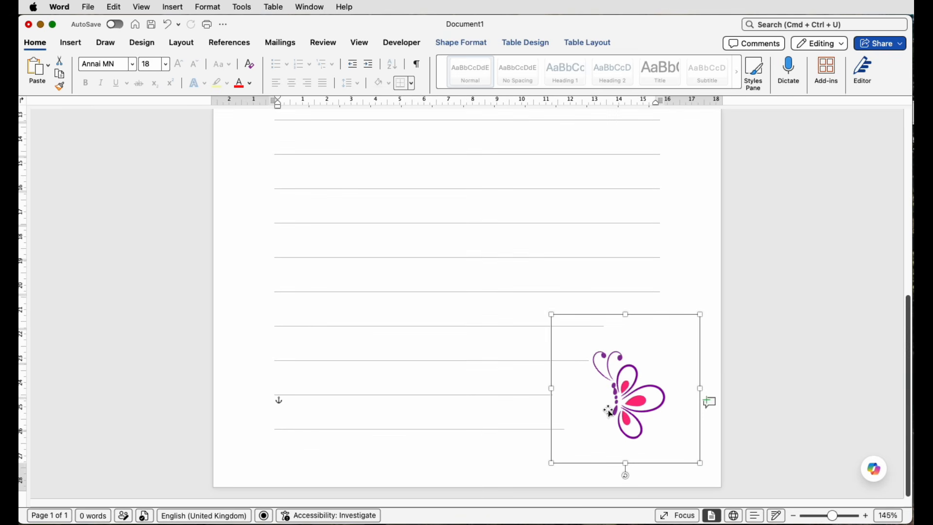
- Edit the lower-right mask's points, moving its left point inward and adjusting the upper-left curve to follow the small butterfly more closely
{"action": "left_click", "coordinate": [462, 42]}
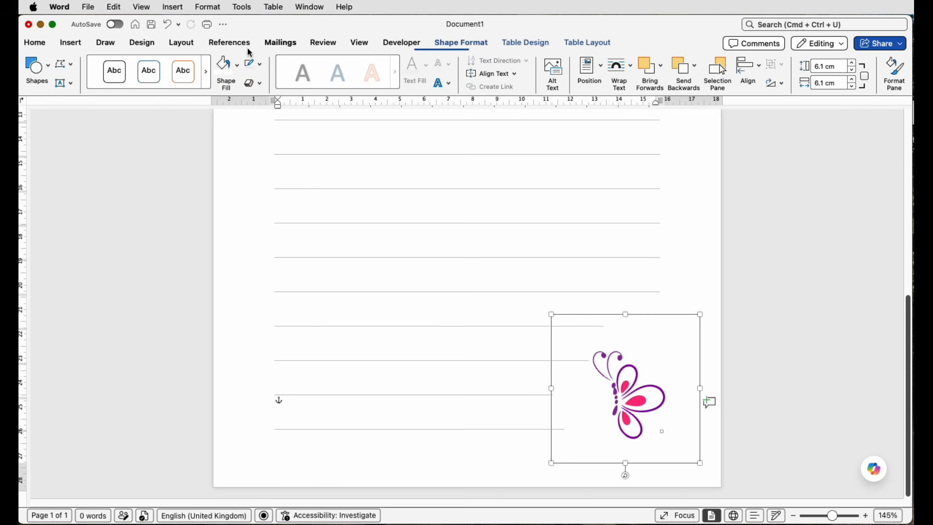
{"action": "left_click", "coordinate": [72, 69]}
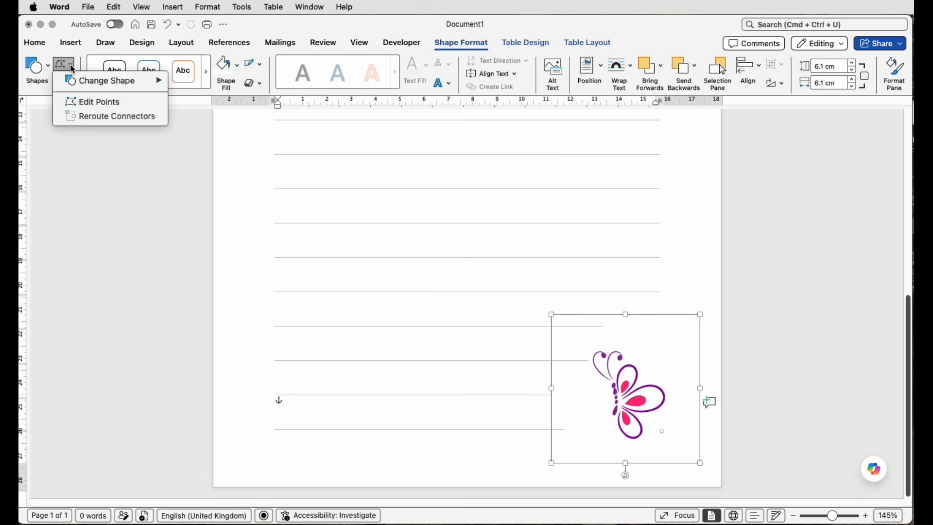
{"action": "left_click", "coordinate": [85, 101]}
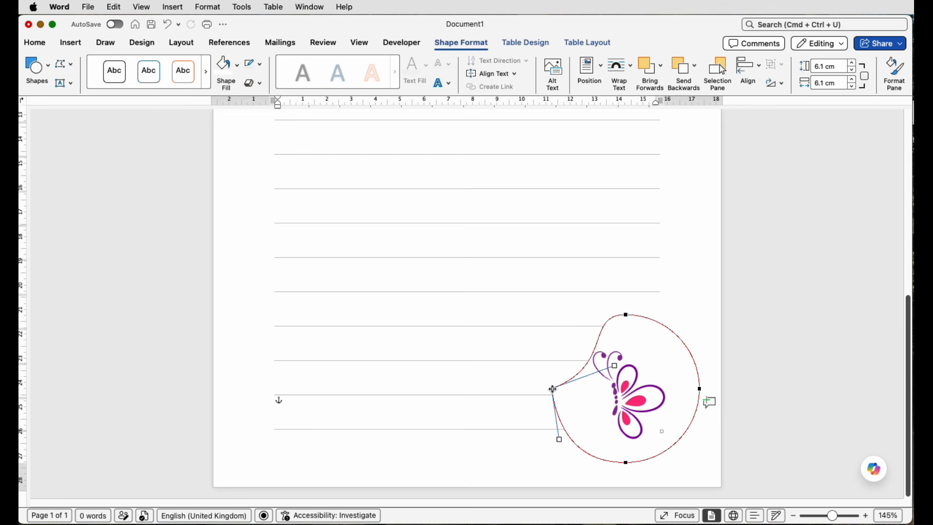
{"action": "left_click_drag", "start_coordinate": [614, 366], "coordinate": [590, 338]}
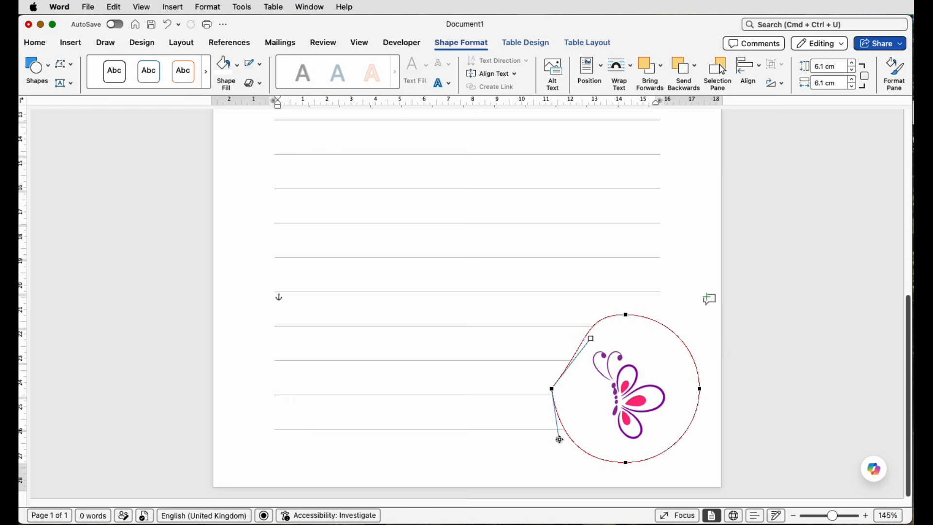
{"action": "left_click_drag", "start_coordinate": [552, 388], "coordinate": [570, 389]}
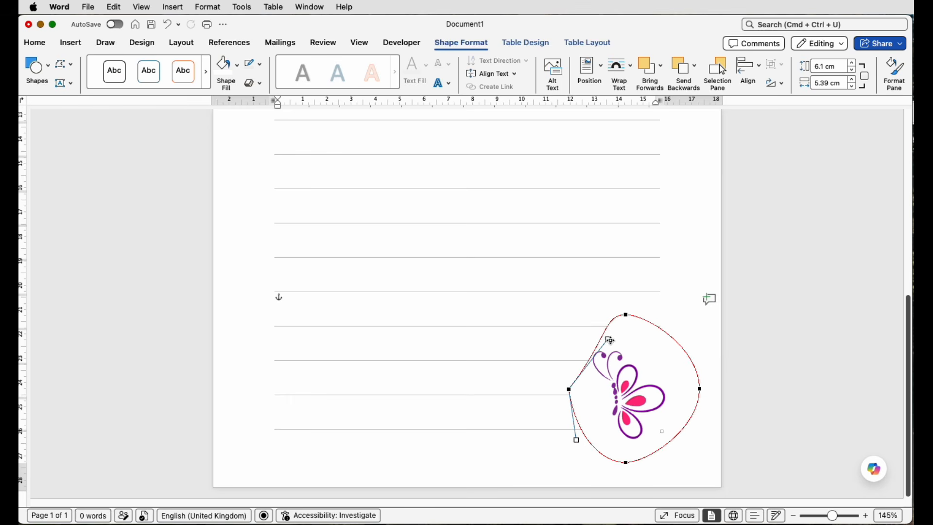
{"action": "left_click_drag", "start_coordinate": [609, 339], "coordinate": [592, 331]}
{"action": "left_click", "coordinate": [569, 458]}
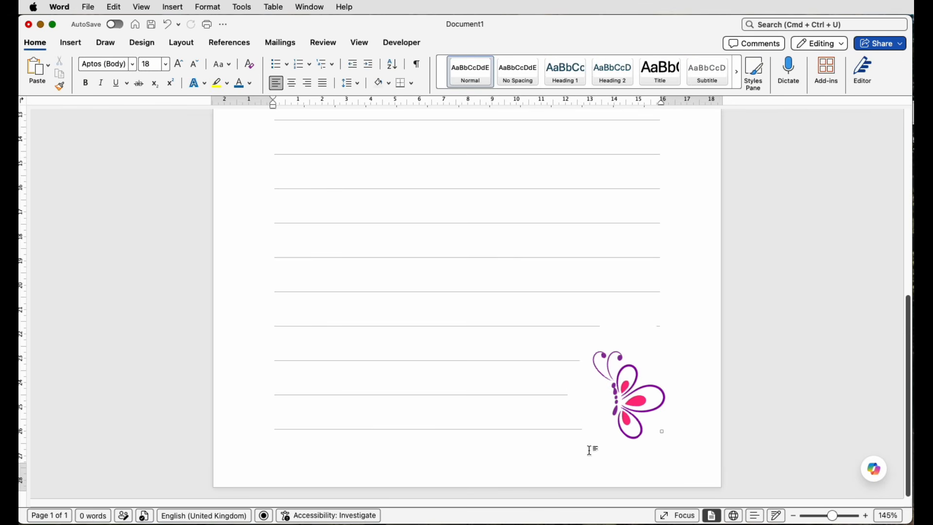
{"action": "left_click_drag", "start_coordinate": [646, 410], "coordinate": [652, 409]}
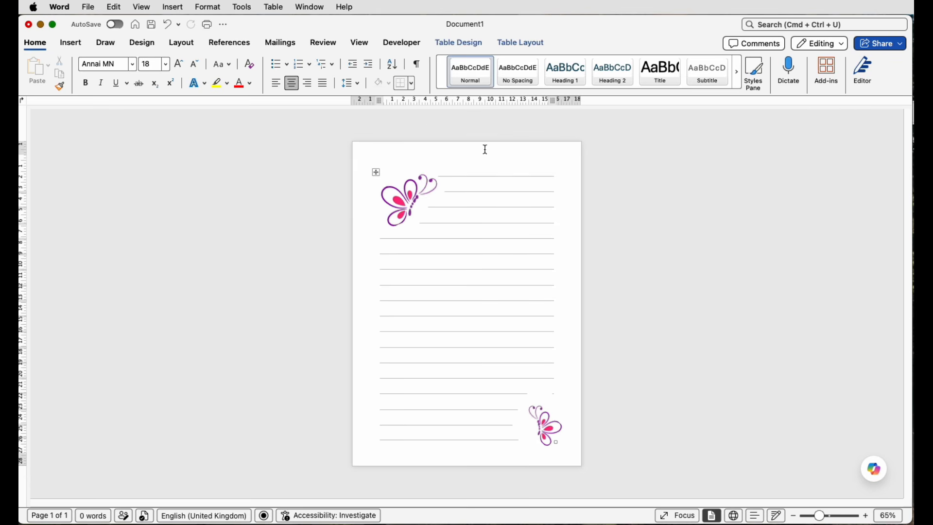
- Insert the stock image of a white tiered cake with pink flowers from a search for "cakes"
{"action": "left_click", "coordinate": [63, 43]}
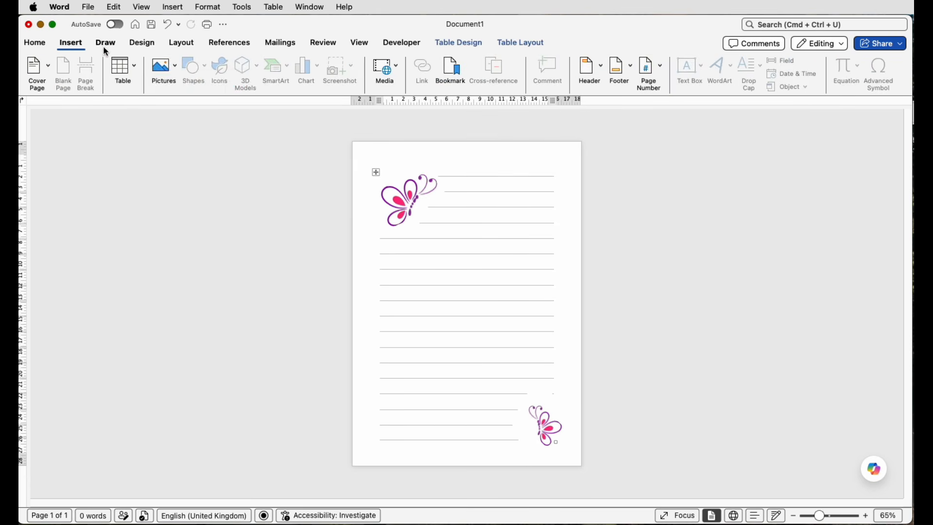
{"action": "left_click", "coordinate": [163, 66]}
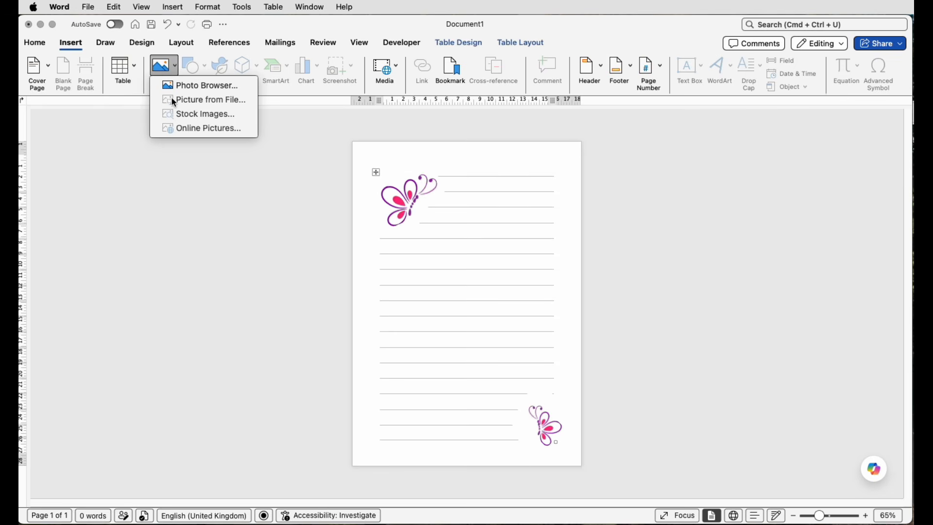
{"action": "left_click", "coordinate": [192, 115]}
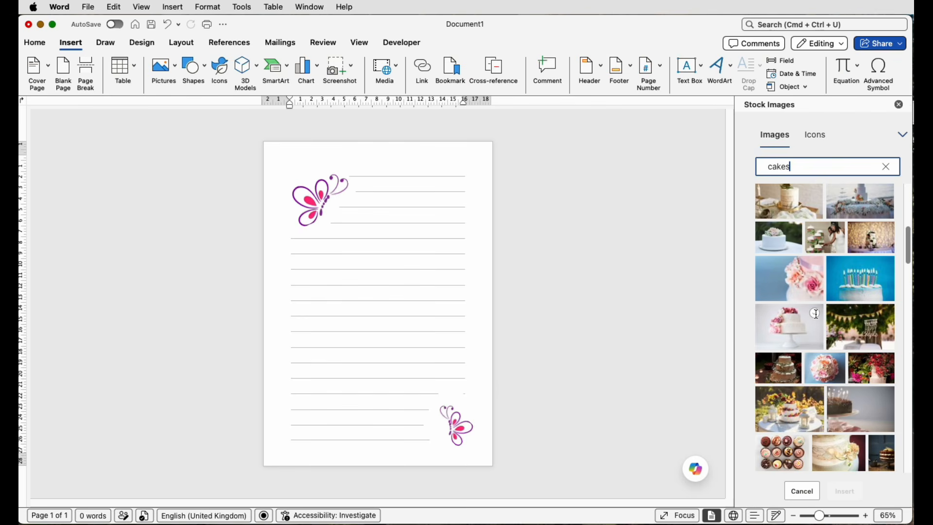
{"action": "left_click", "coordinate": [816, 314]}
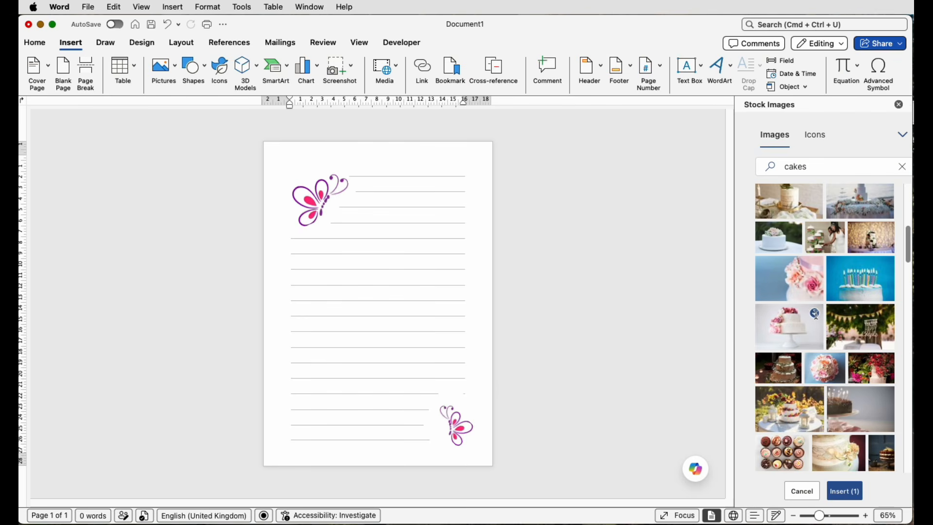
{"action": "left_click", "coordinate": [847, 492]}
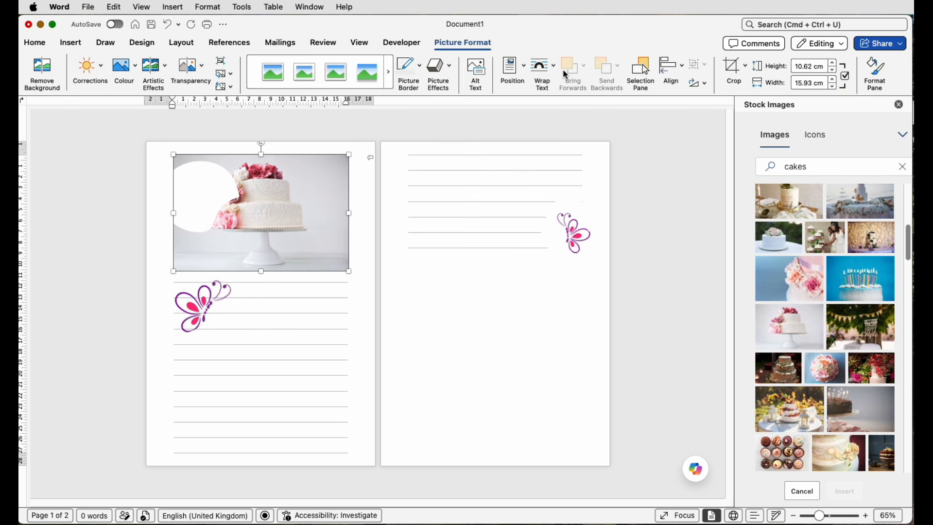
- Set the cake picture in front of text and size it to about 4.21 cm high and 6.32 cm wide at the page's upper right
{"action": "left_click", "coordinate": [556, 70]}
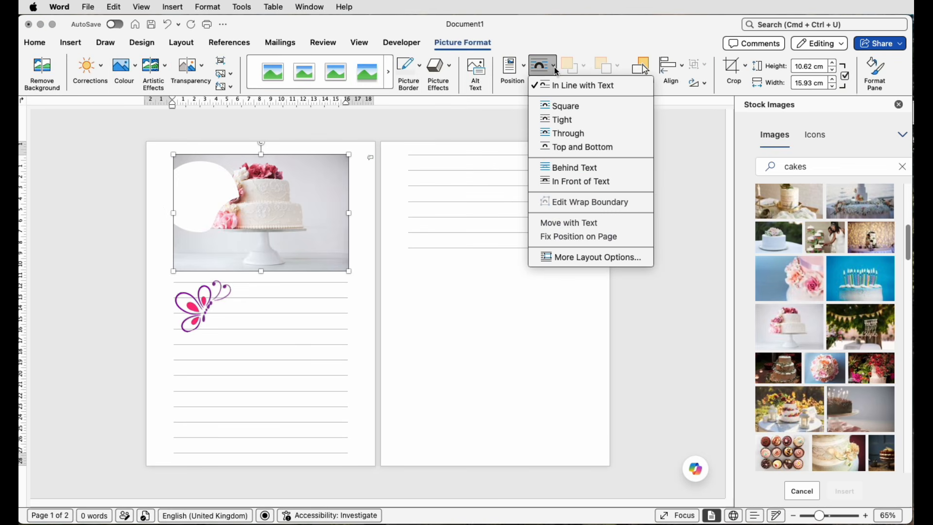
{"action": "left_click", "coordinate": [563, 181]}
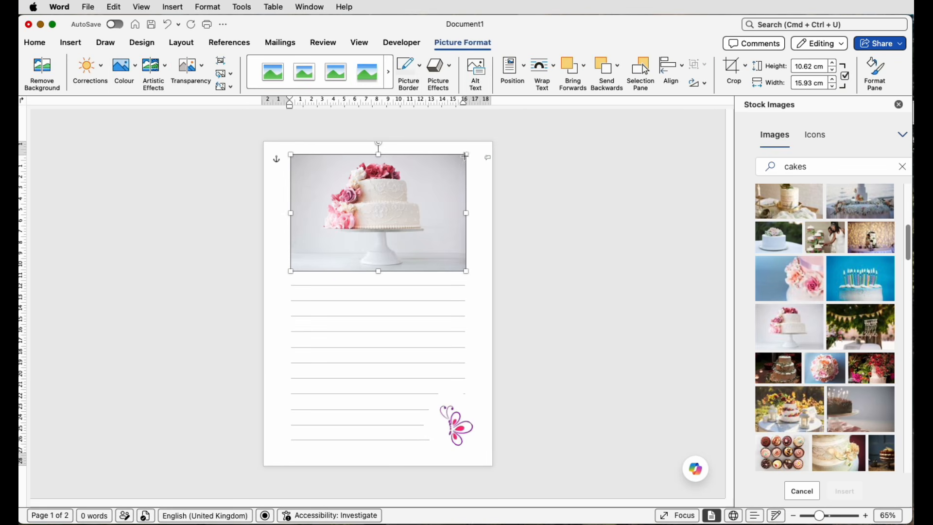
{"action": "left_click_drag", "start_coordinate": [467, 155], "coordinate": [434, 181]}
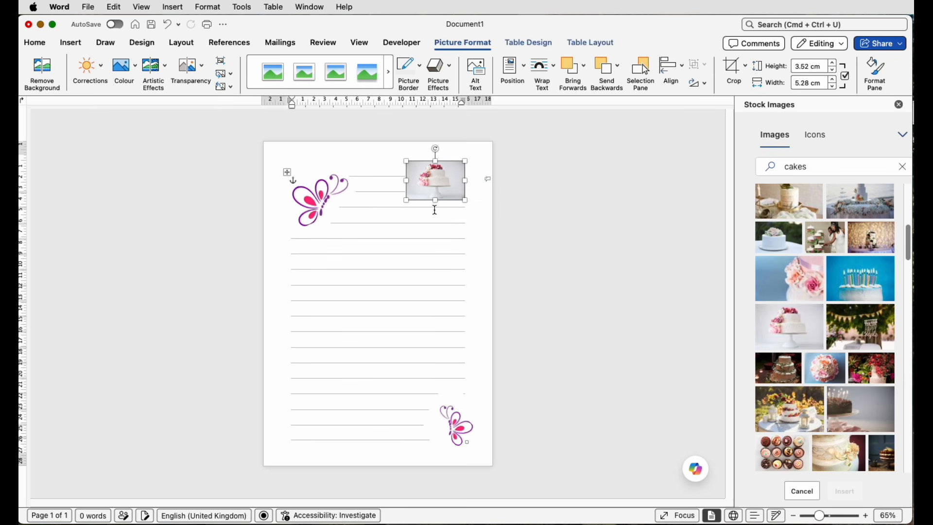
{"action": "left_click", "coordinate": [529, 321]}
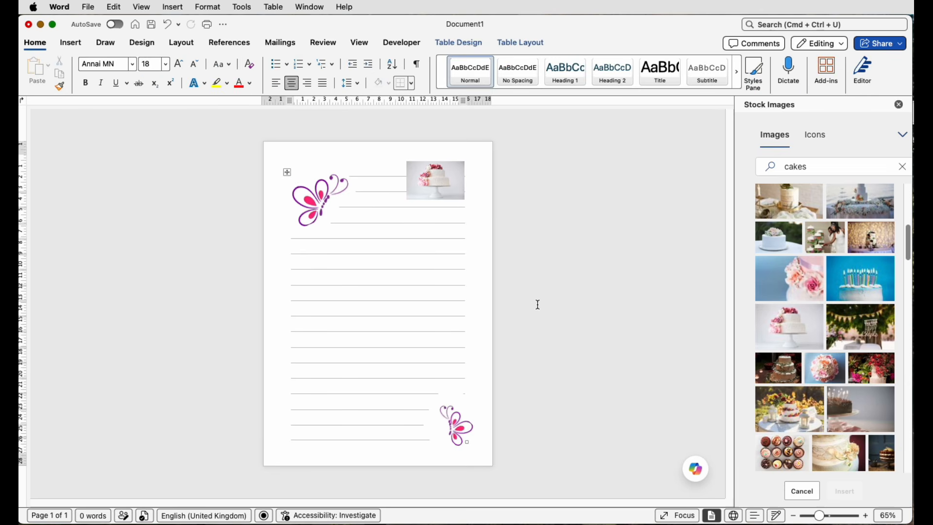
{"action": "left_click", "coordinate": [430, 187]}
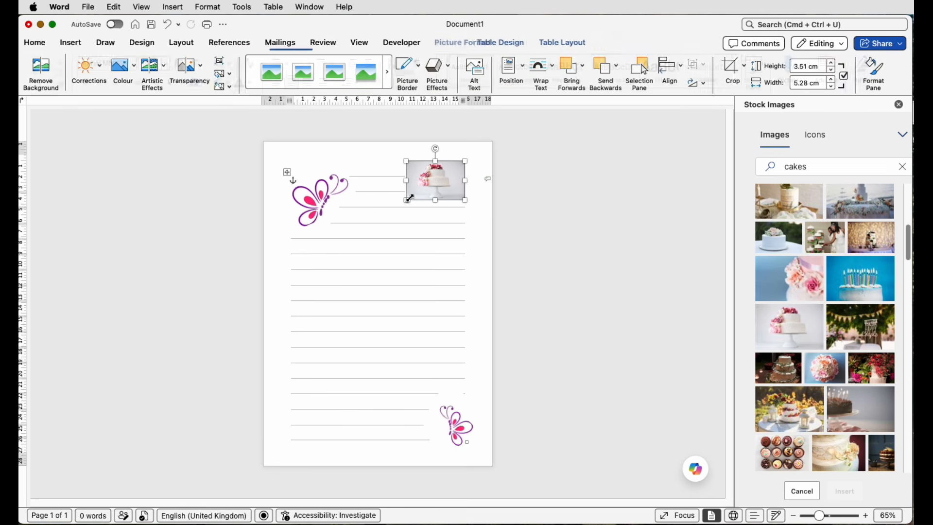
{"action": "left_click_drag", "start_coordinate": [407, 202], "coordinate": [395, 208]}
{"action": "left_click", "coordinate": [399, 257]}
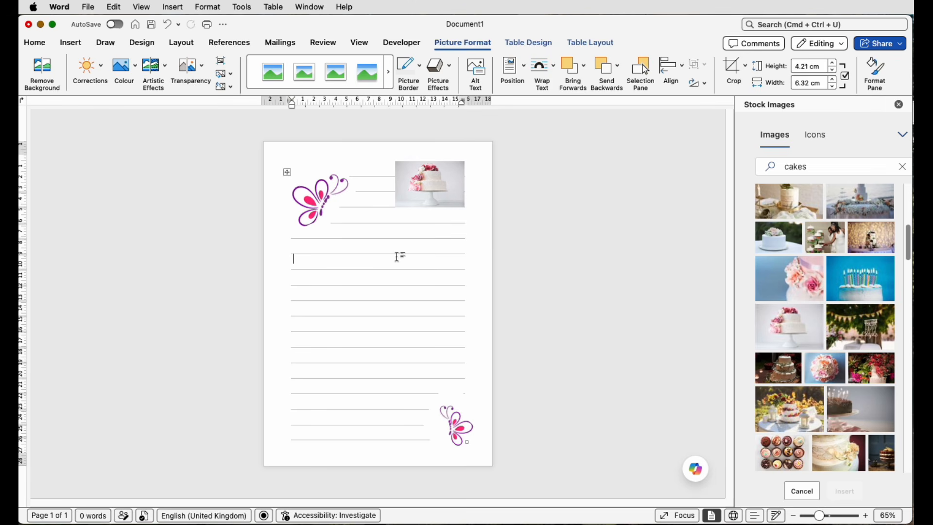
- Draw a rectangle about 5.41 cm high and 7.47 cm wide covering the cake picture
{"action": "left_click", "coordinate": [71, 43]}
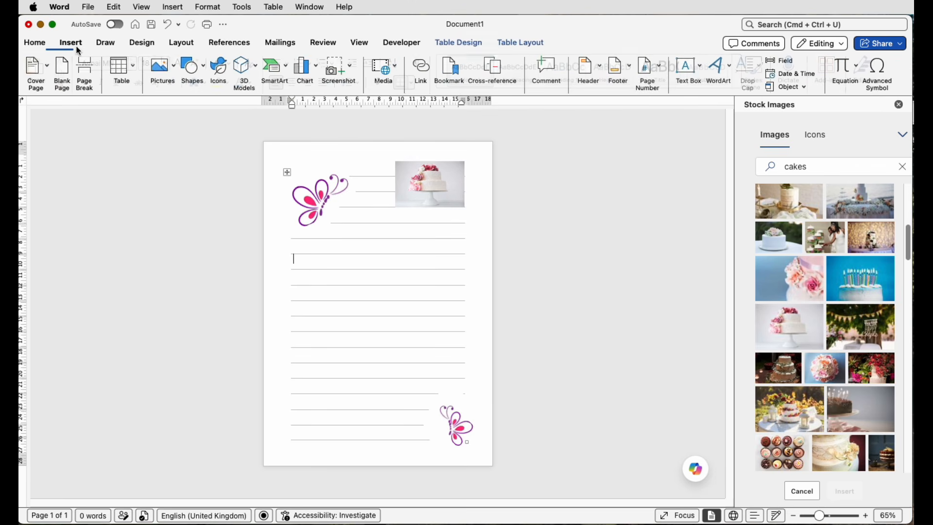
{"action": "left_click", "coordinate": [191, 79]}
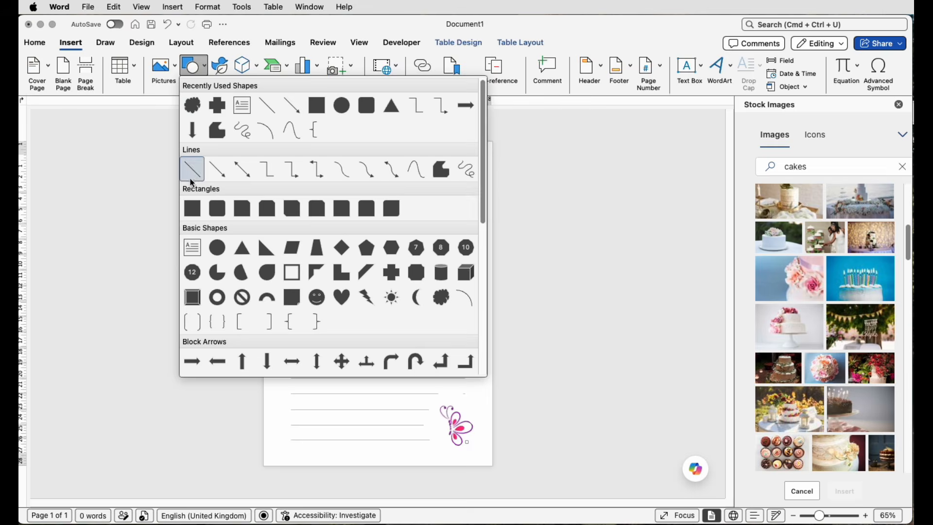
{"action": "left_click", "coordinate": [193, 208]}
{"action": "left_click_drag", "start_coordinate": [388, 215], "coordinate": [471, 154]}
- Give the rectangle over the cake no outline and a white fill
{"action": "left_click", "coordinate": [260, 64]}
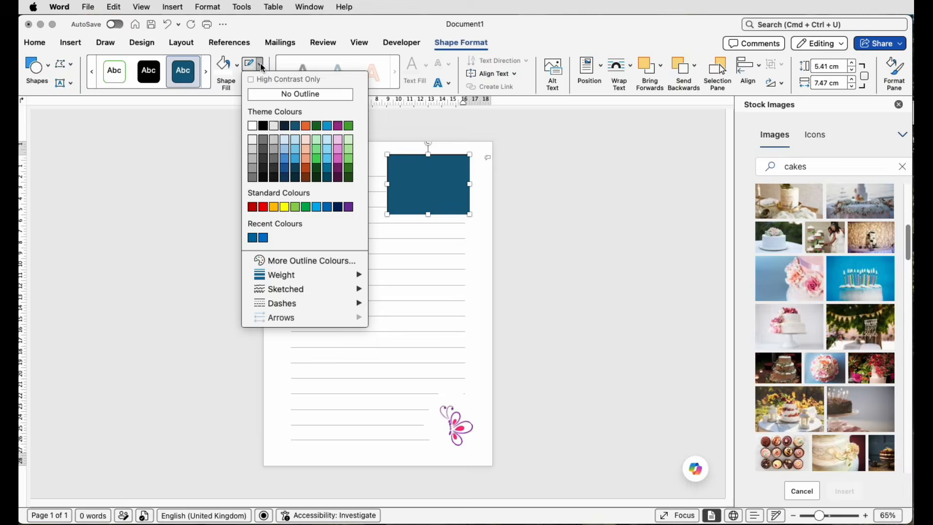
{"action": "left_click", "coordinate": [260, 95]}
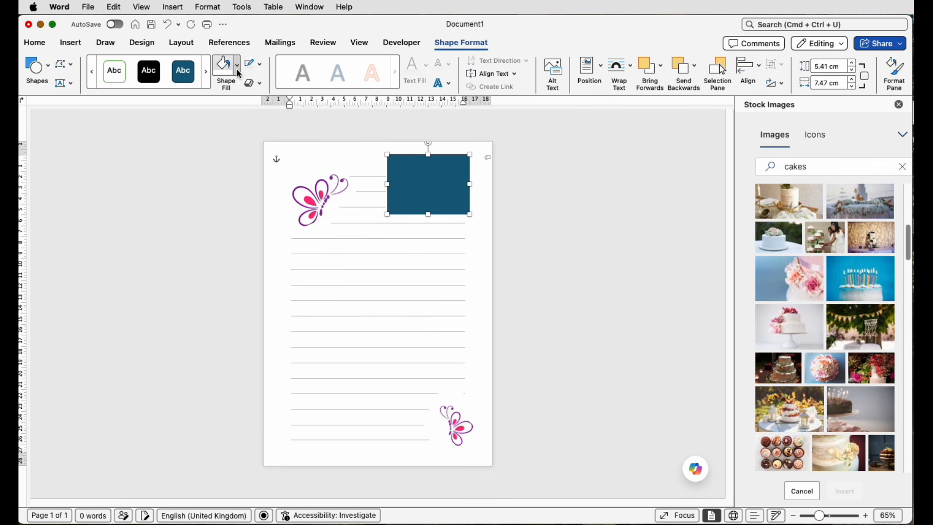
{"action": "left_click", "coordinate": [237, 69]}
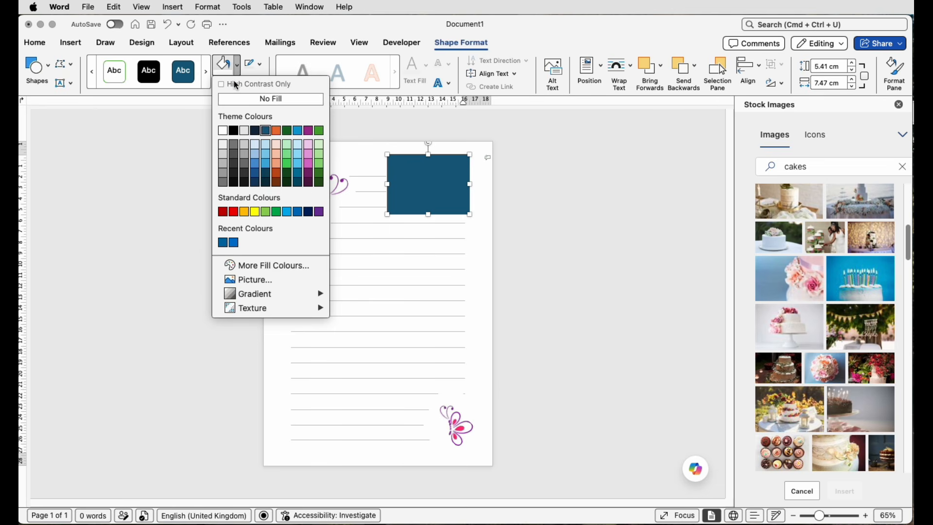
{"action": "left_click", "coordinate": [223, 131]}
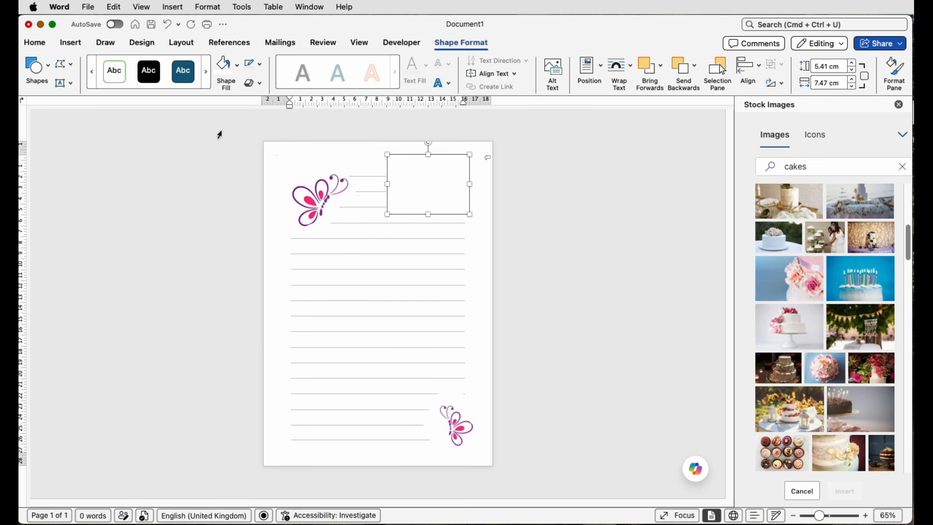
- Send the white rectangle backwards behind the cake picture and shift it slightly left to widen the gap beside the lines
{"action": "left_click", "coordinate": [686, 71]}
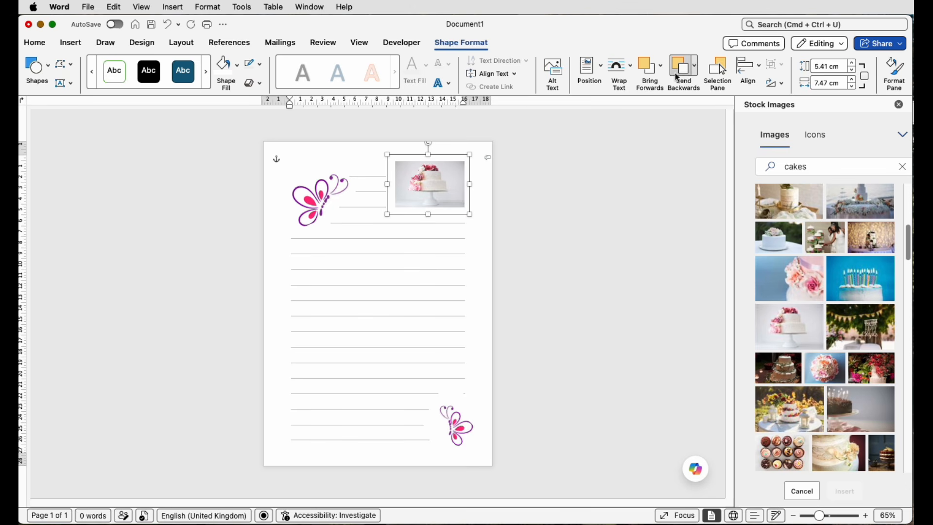
{"action": "left_click", "coordinate": [526, 224]}
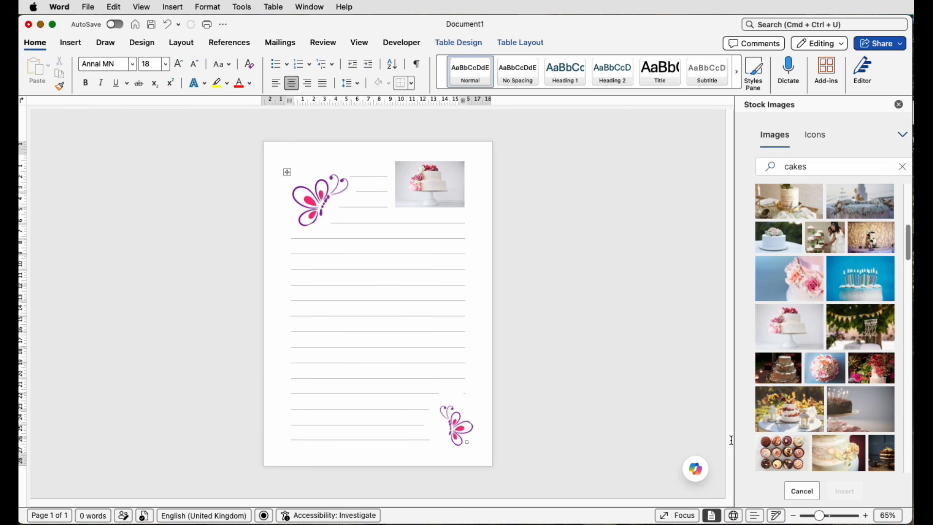
{"action": "left_click_drag", "start_coordinate": [821, 516], "coordinate": [832, 515]}
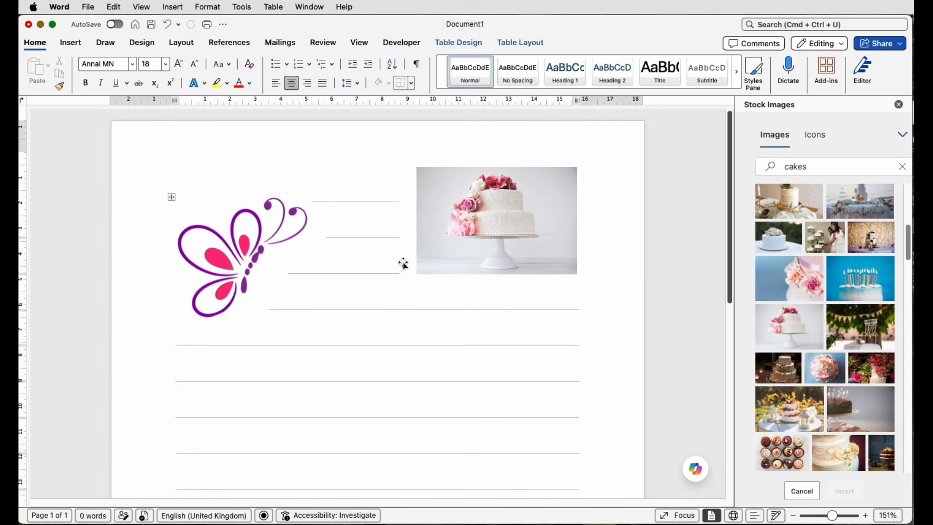
{"action": "left_click", "coordinate": [404, 264]}
{"action": "left_click_drag", "start_coordinate": [404, 264], "coordinate": [395, 263]}
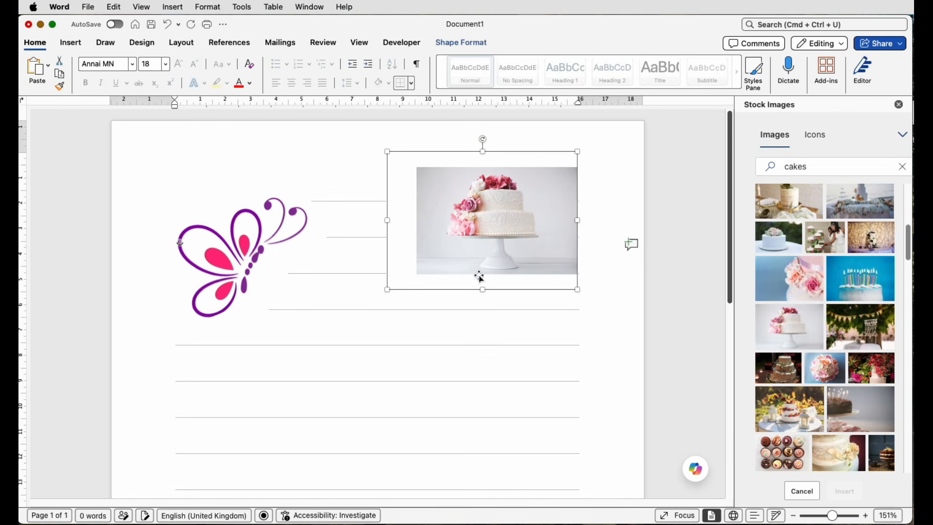
{"action": "left_click", "coordinate": [687, 316]}
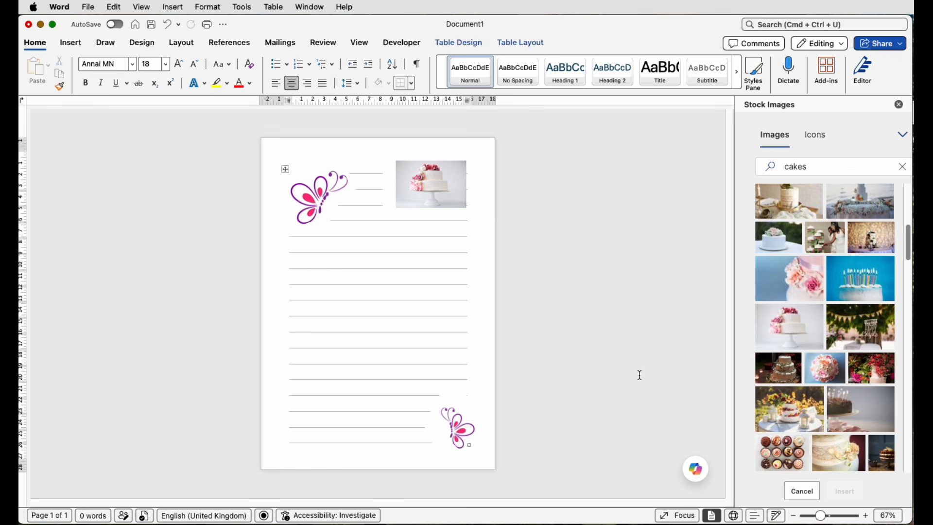
- Enter sample text "dkjfskdjfksdjfhskdhf" in a row below the large butterfly and align all table cells to bottom-left
{"action": "left_click", "coordinate": [306, 246]}
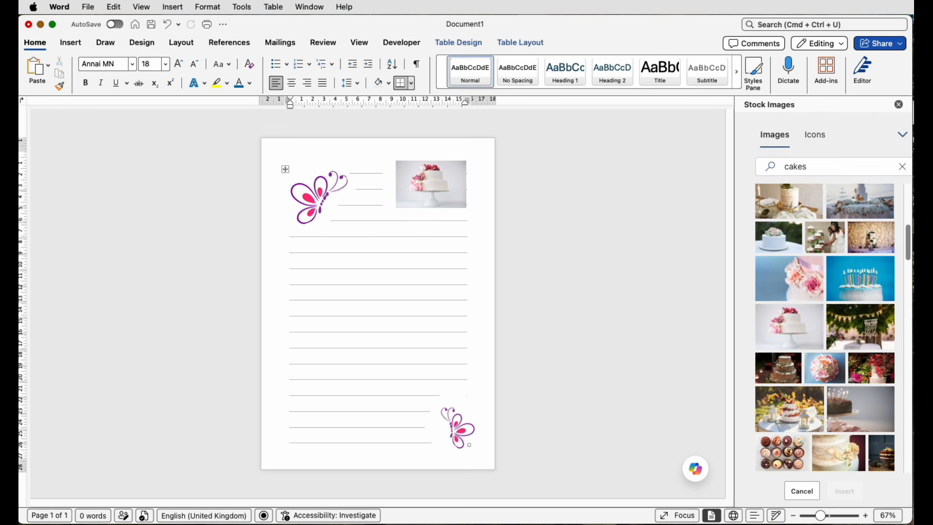
{"action": "type", "text": "dkjfskdjfksdjfhskdhf"}
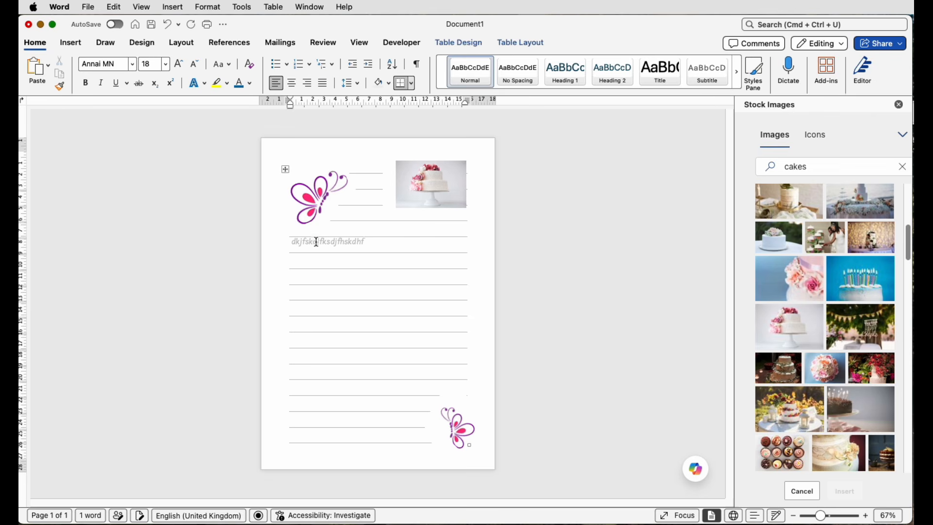
{"action": "left_click", "coordinate": [286, 170]}
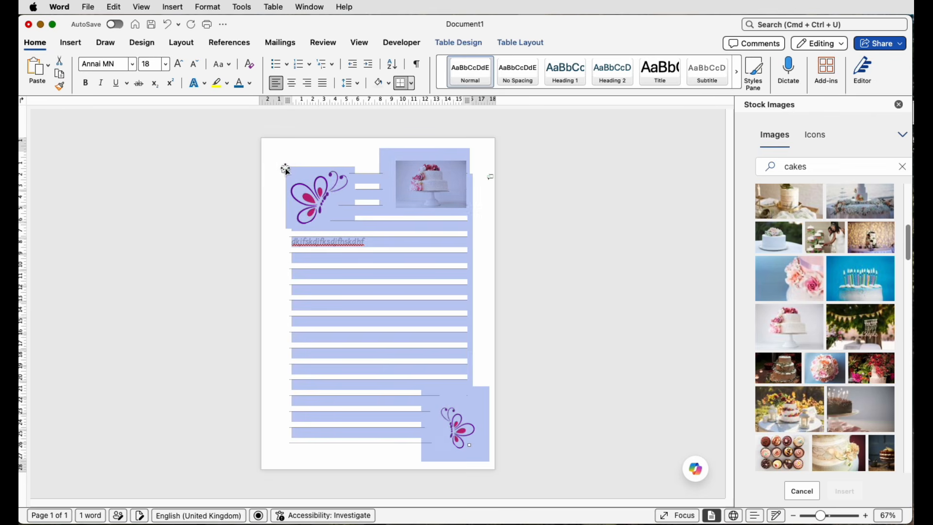
{"action": "left_click", "coordinate": [532, 44]}
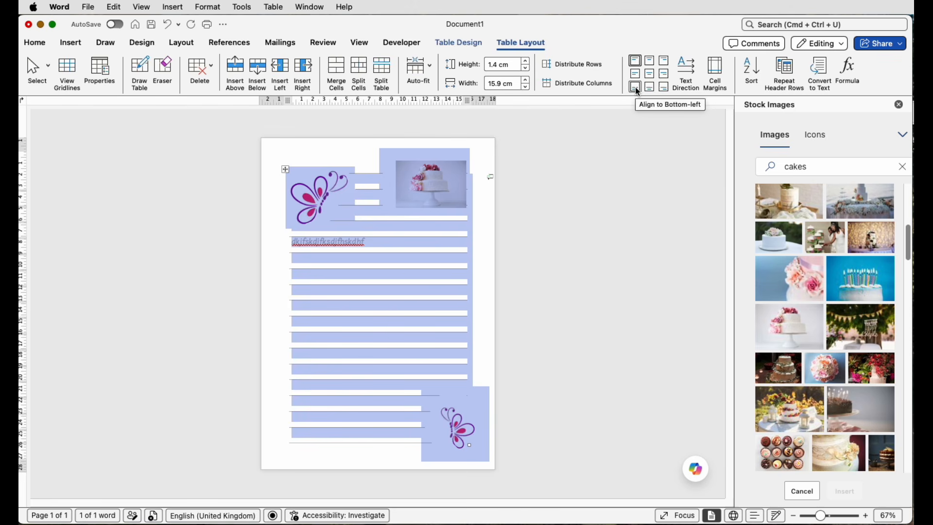
{"action": "left_click", "coordinate": [379, 242]}
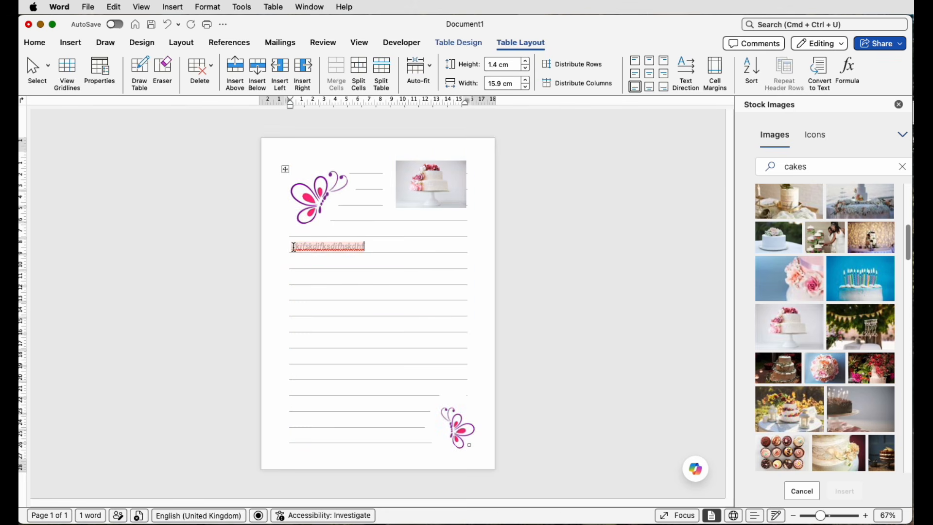
{"action": "left_click", "coordinate": [387, 247]}
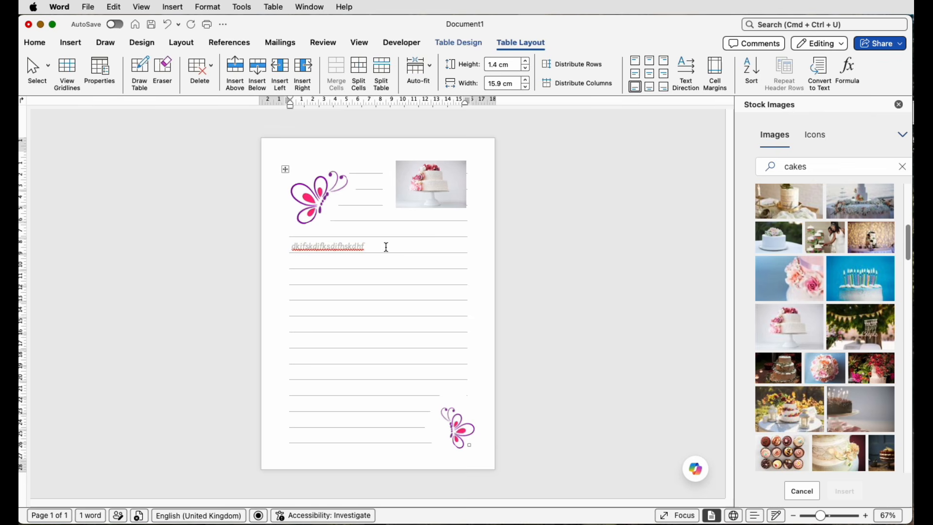
- Replace the sample text with "Birthday Cake and sandwiches" and clear that text from the row
{"action": "key", "text": "super+z"}
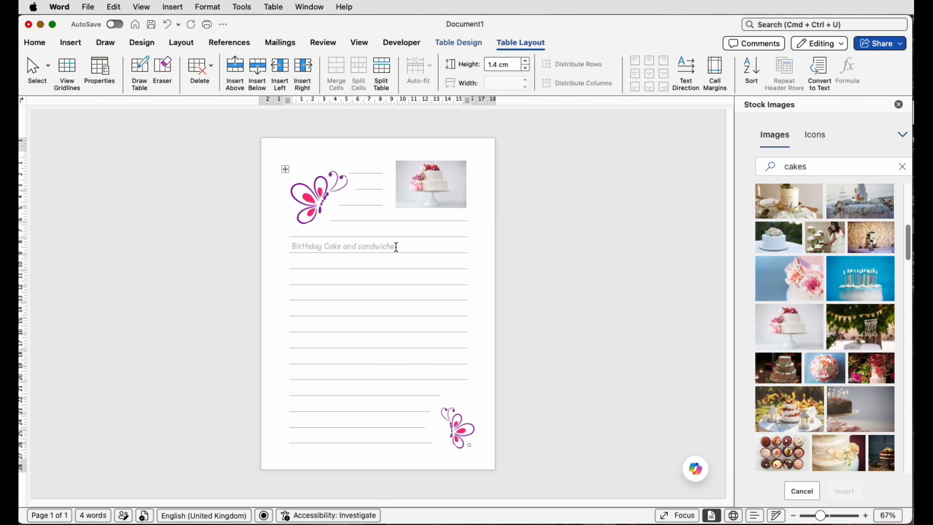
{"action": "left_click_drag", "start_coordinate": [402, 247], "coordinate": [304, 249]}
{"action": "key", "text": "BackSpace"}
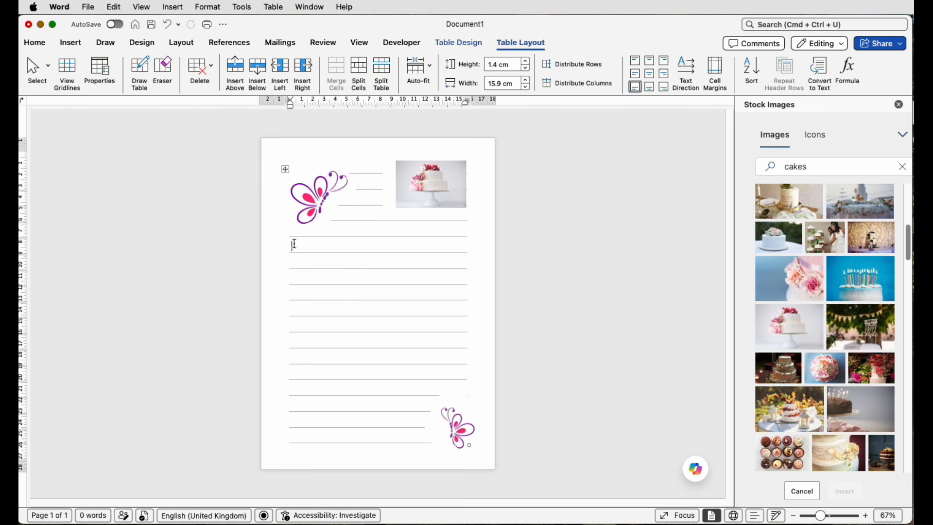
{"action": "left_click", "coordinate": [286, 170]}
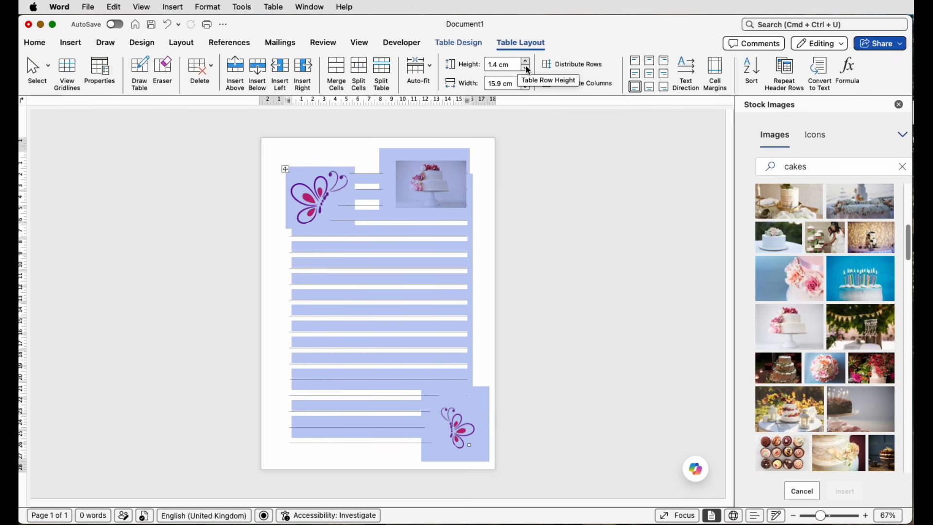
{"action": "left_click", "coordinate": [485, 203]}
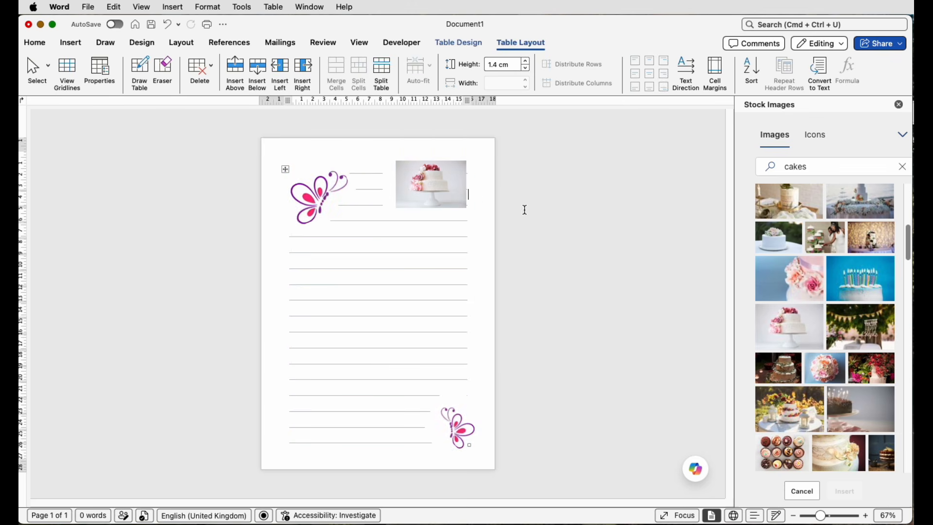